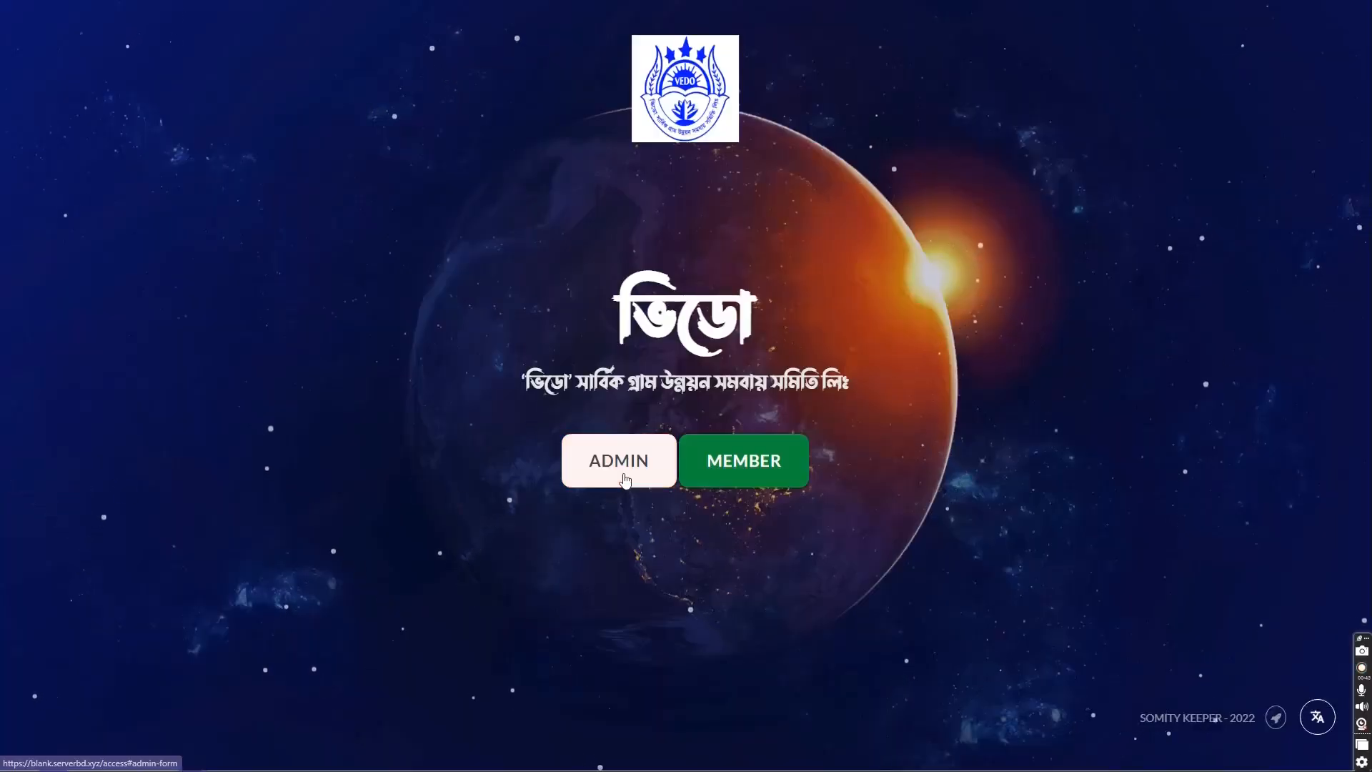
# - Log in as admin with the prefilled credentials and open the Primary menu
pyautogui.click(624, 478)
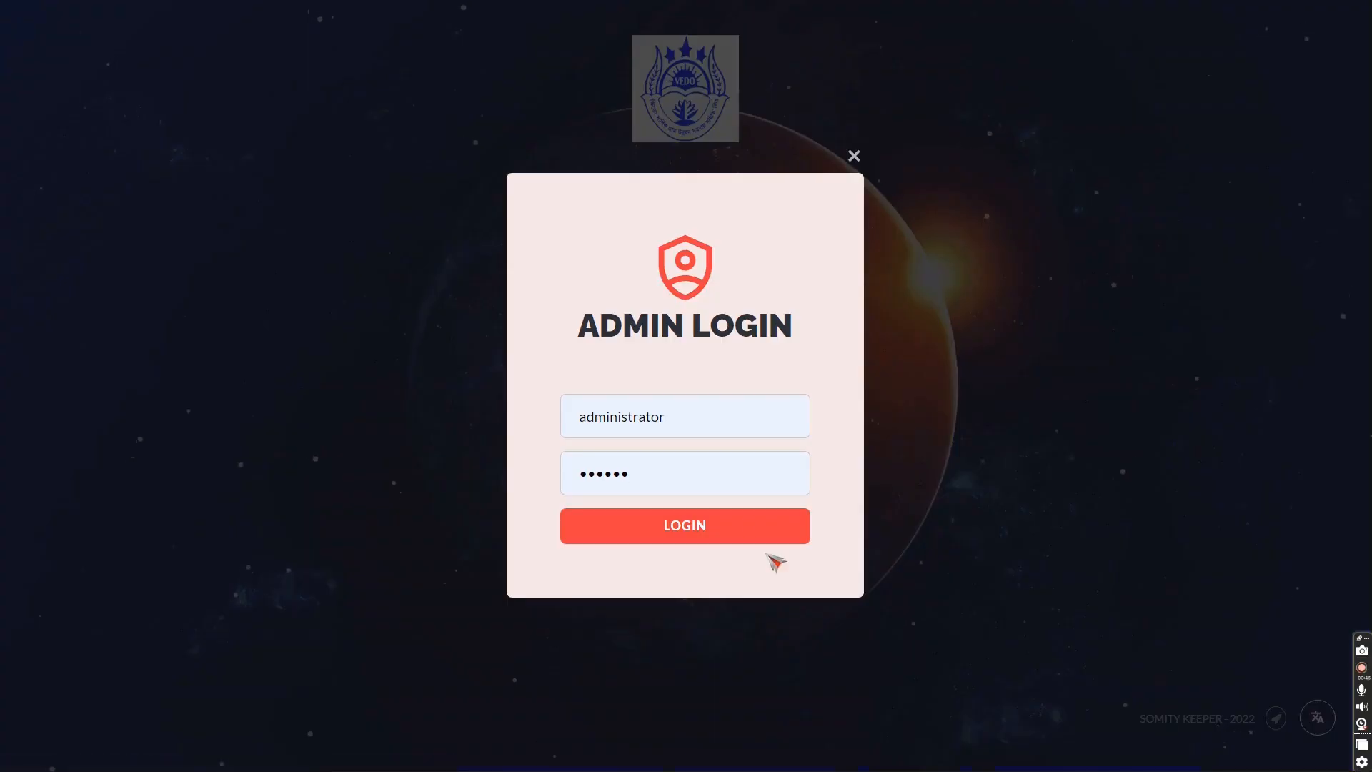
pyautogui.click(728, 530)
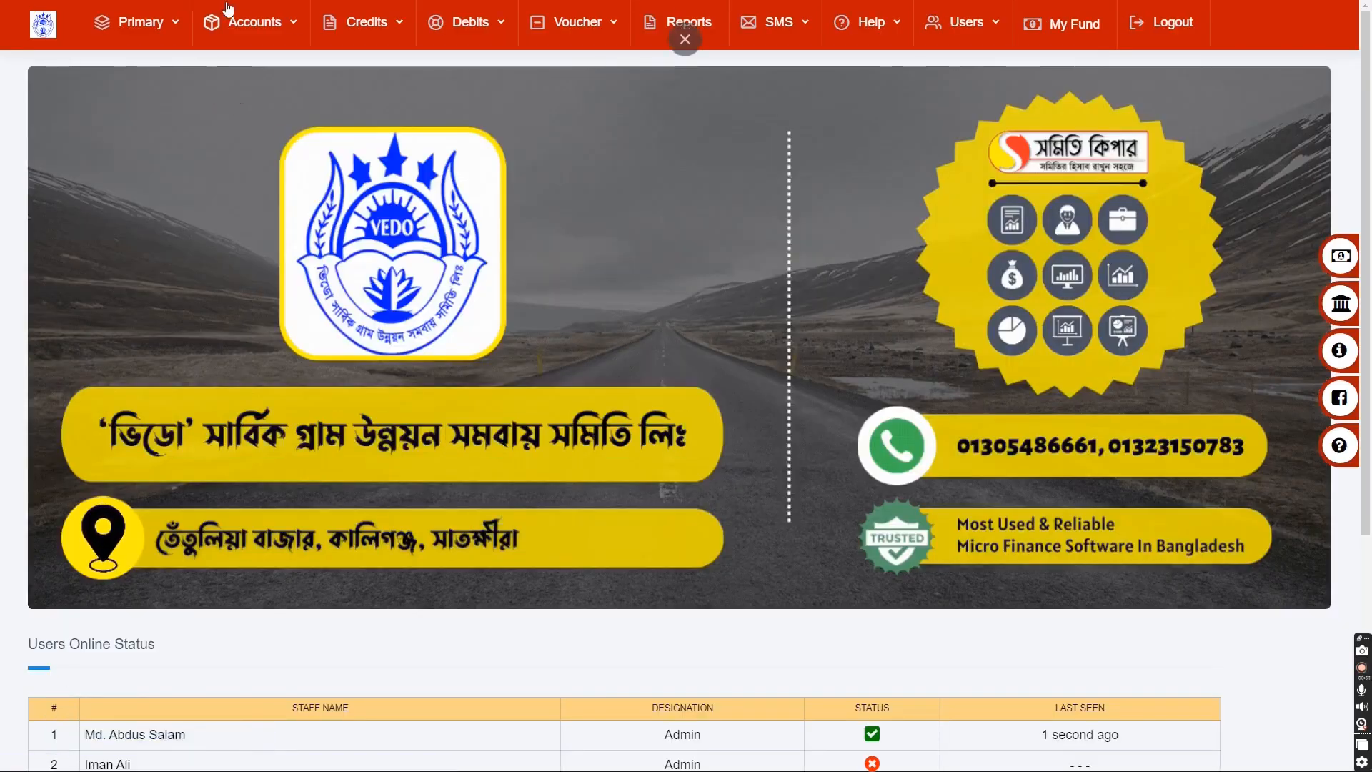
pyautogui.click(151, 21)
pyautogui.click(147, 22)
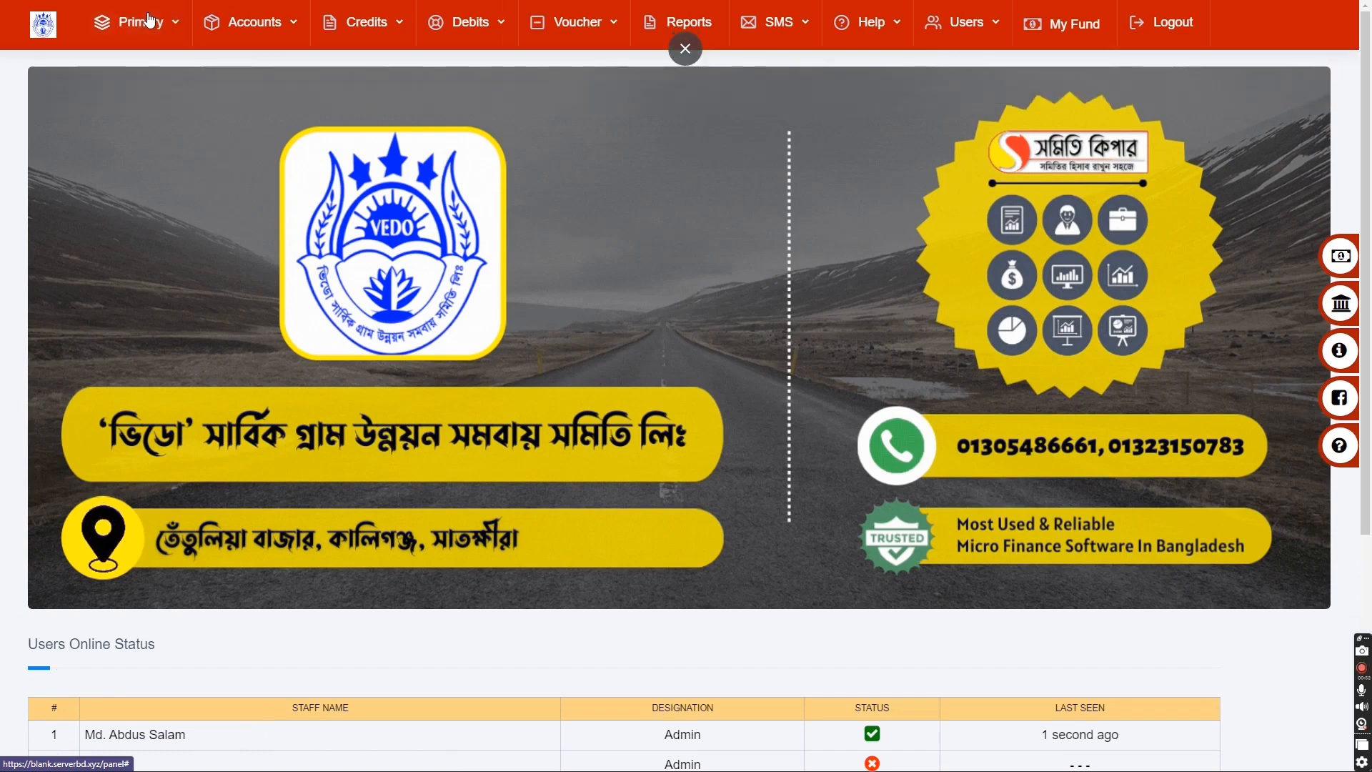
pyautogui.click(147, 21)
pyautogui.moveTo(357, 102); pyautogui.dragTo(434, 113)
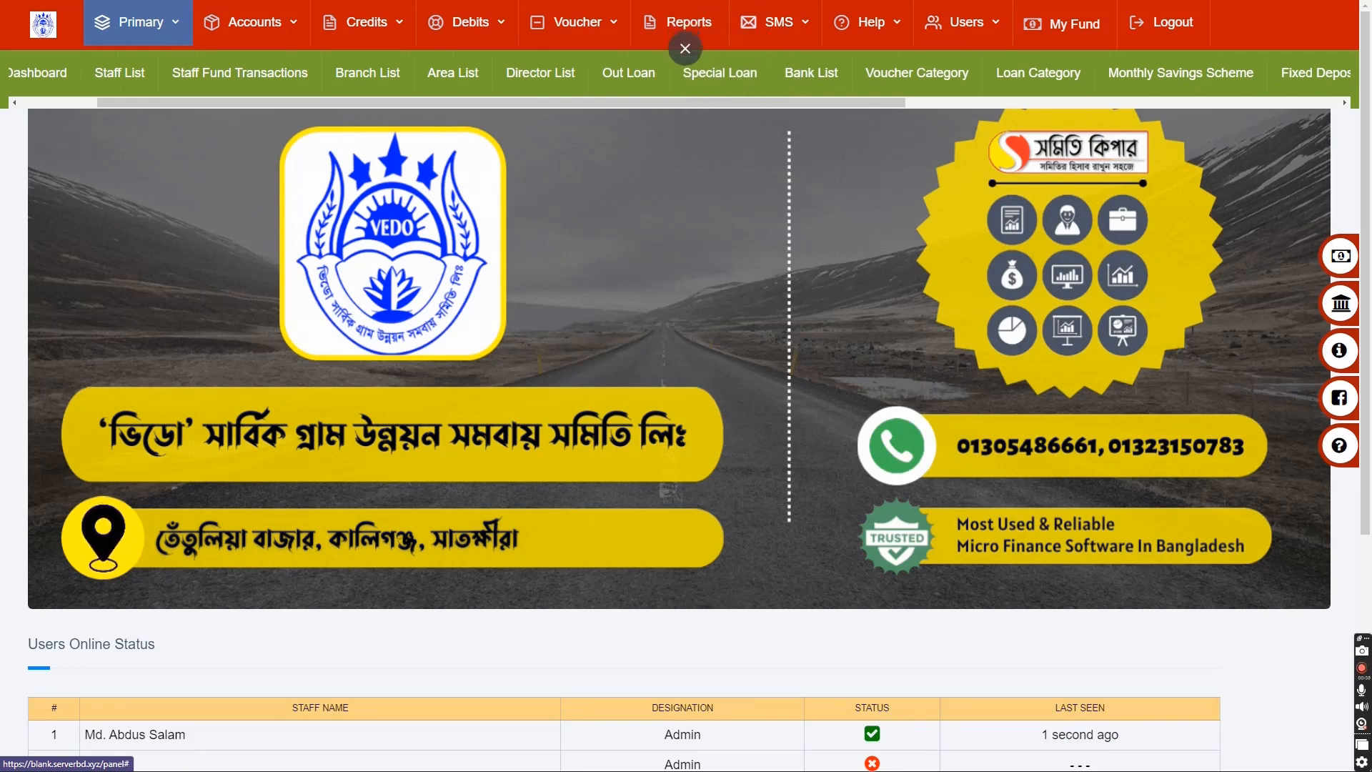
# - Switch the interface to Bangla from the user menu, then open স্পেশাল লোন under প্রাথমিক
pyautogui.click(953, 24)
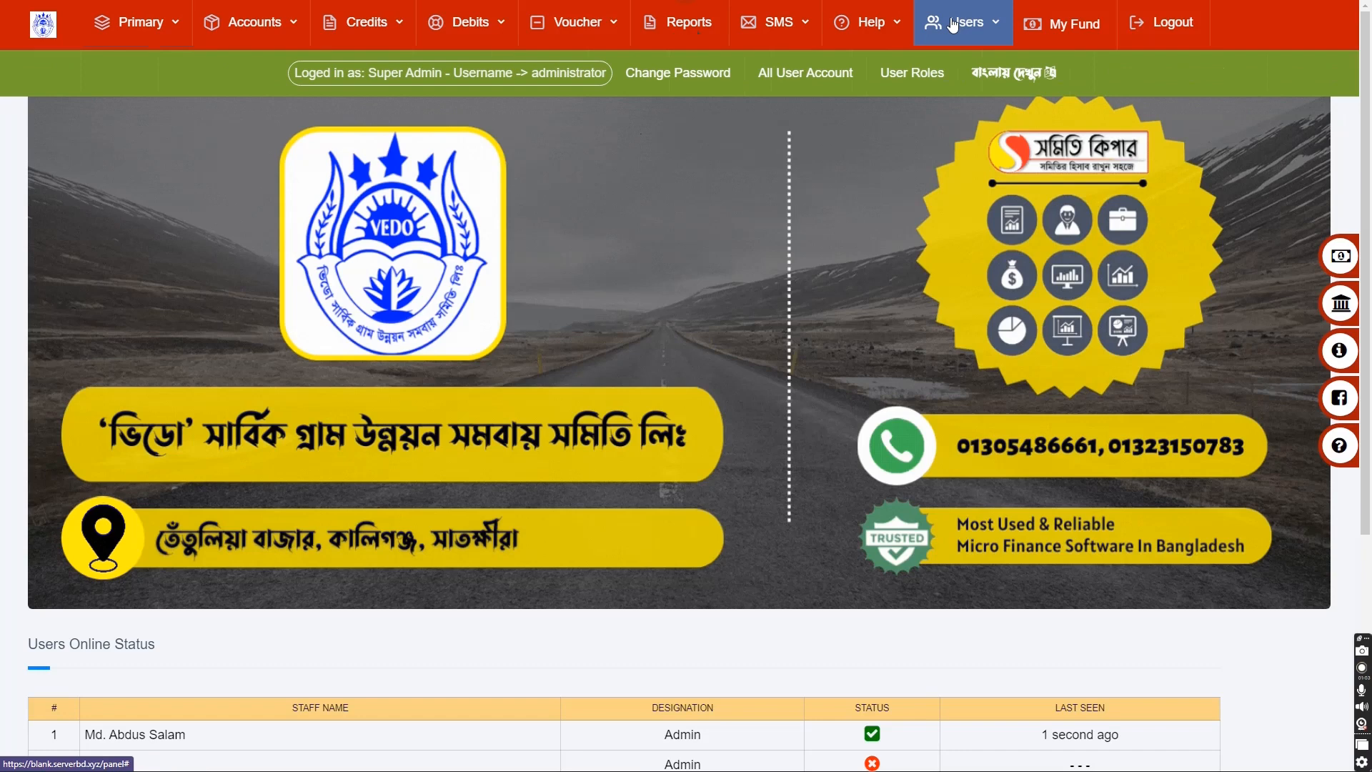
pyautogui.click(1031, 75)
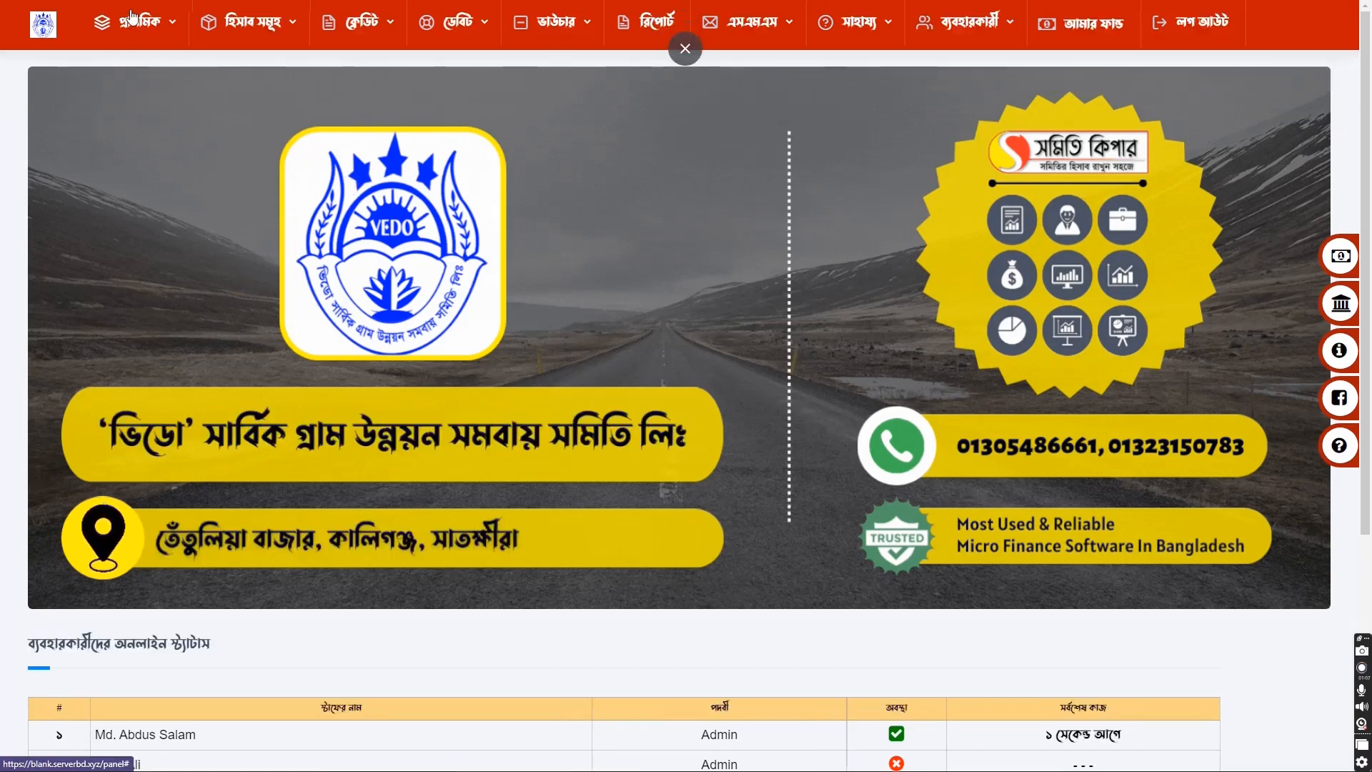
pyautogui.click(128, 15)
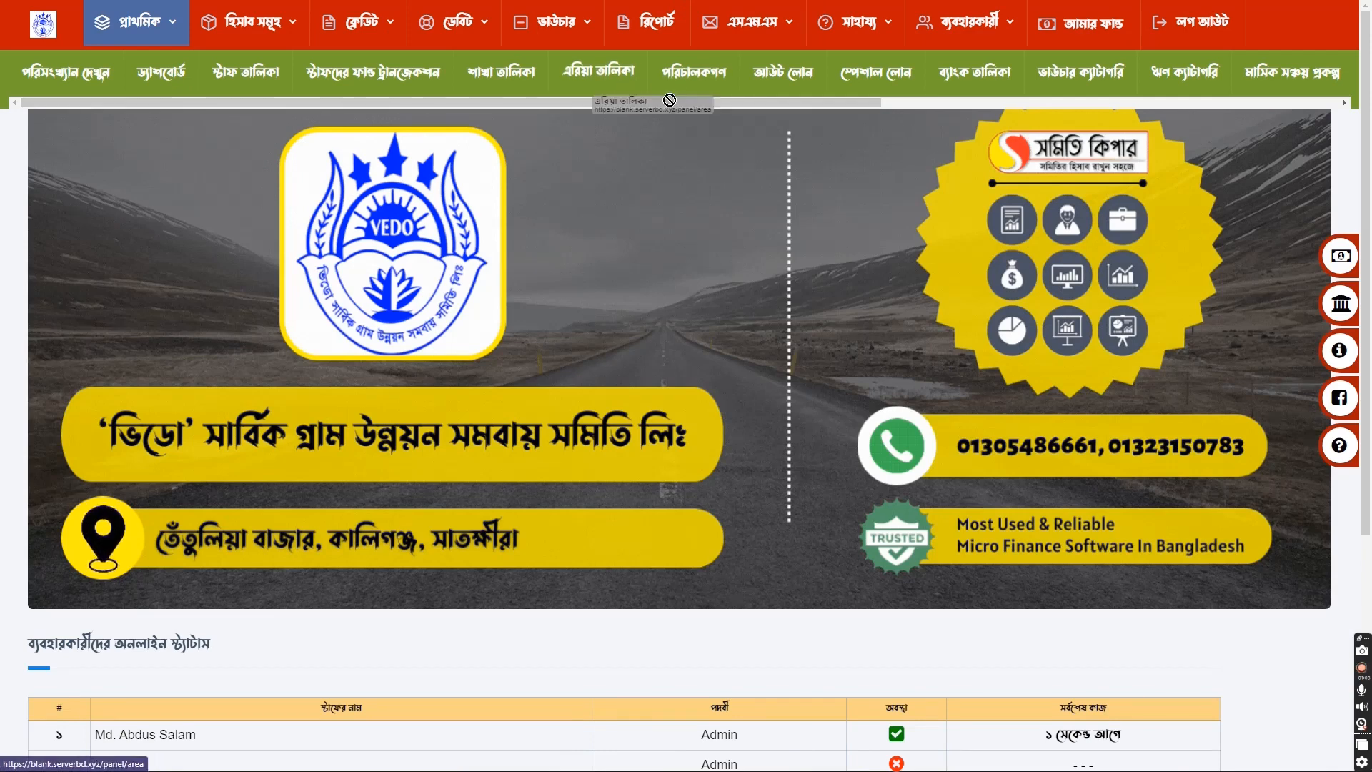
pyautogui.click(884, 85)
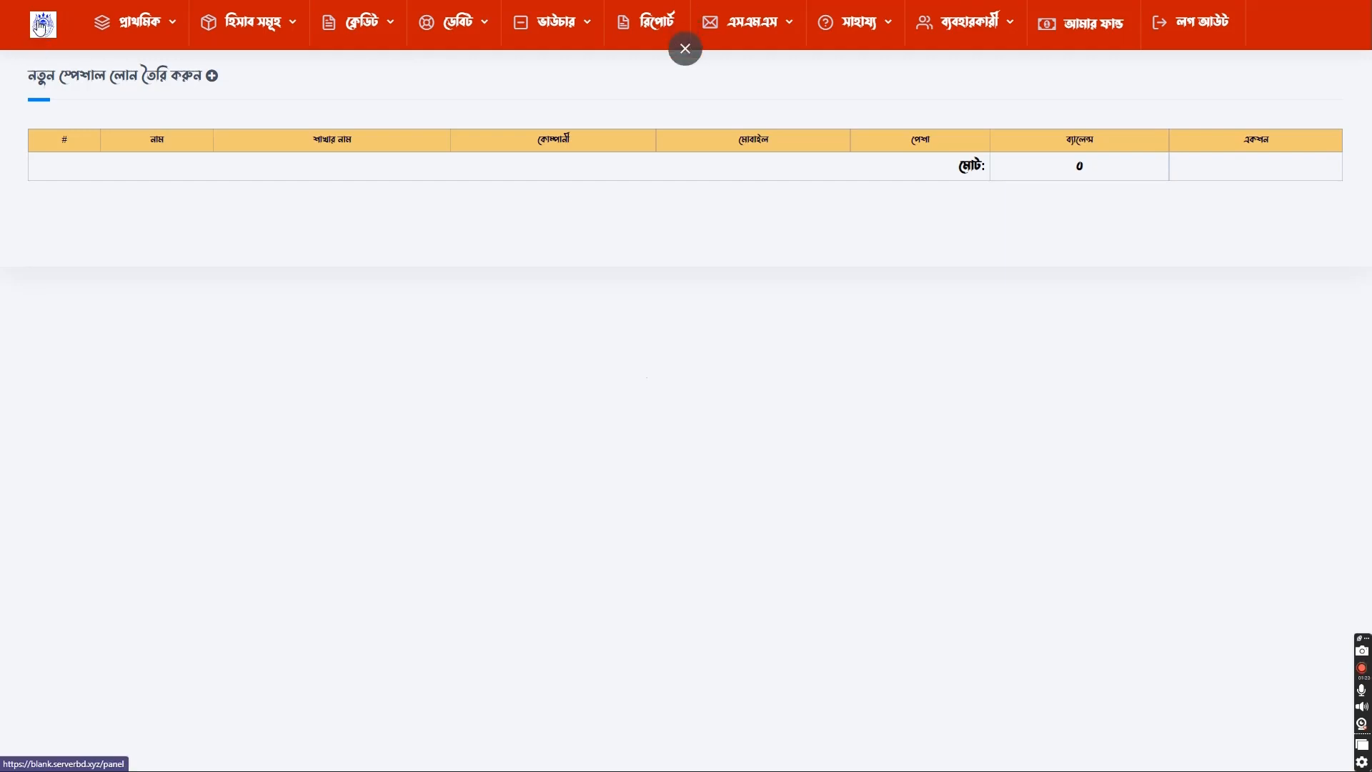
pyautogui.click(41, 27)
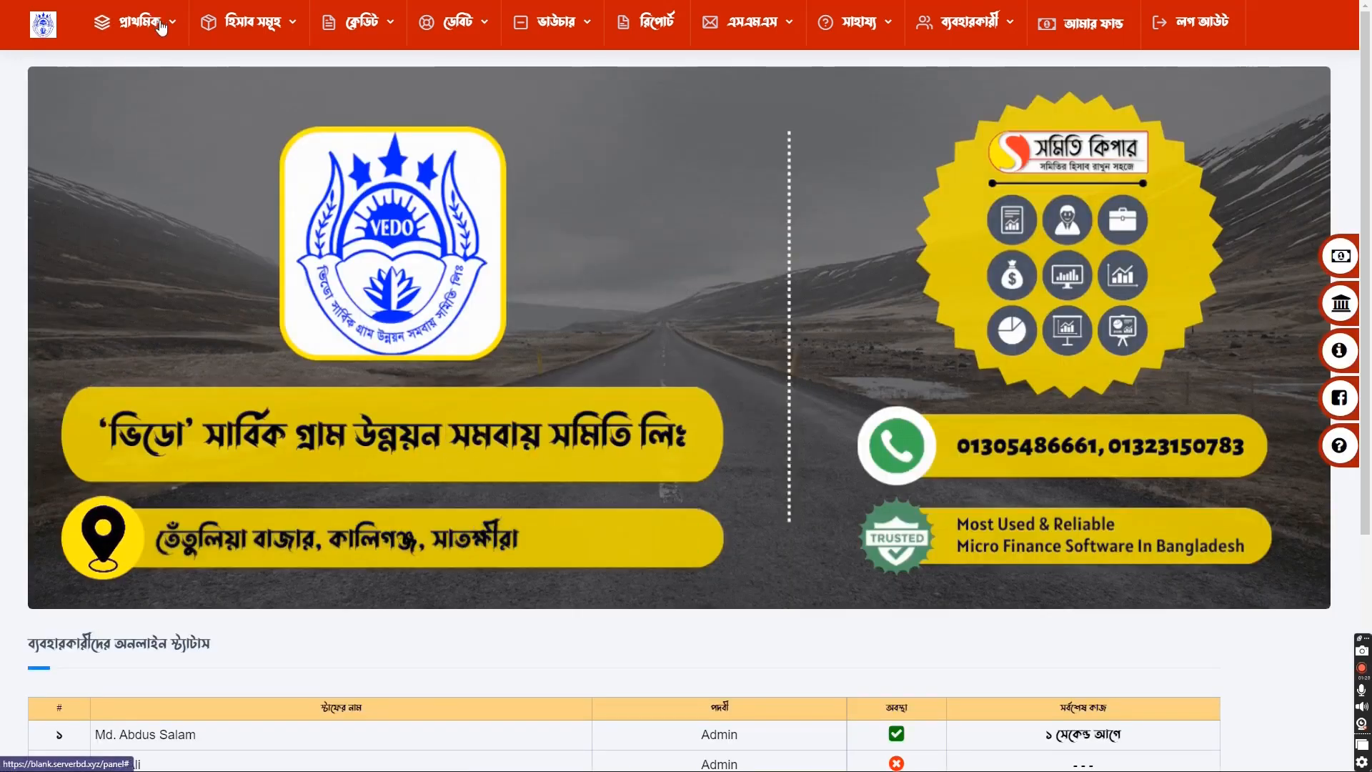
pyautogui.click(162, 27)
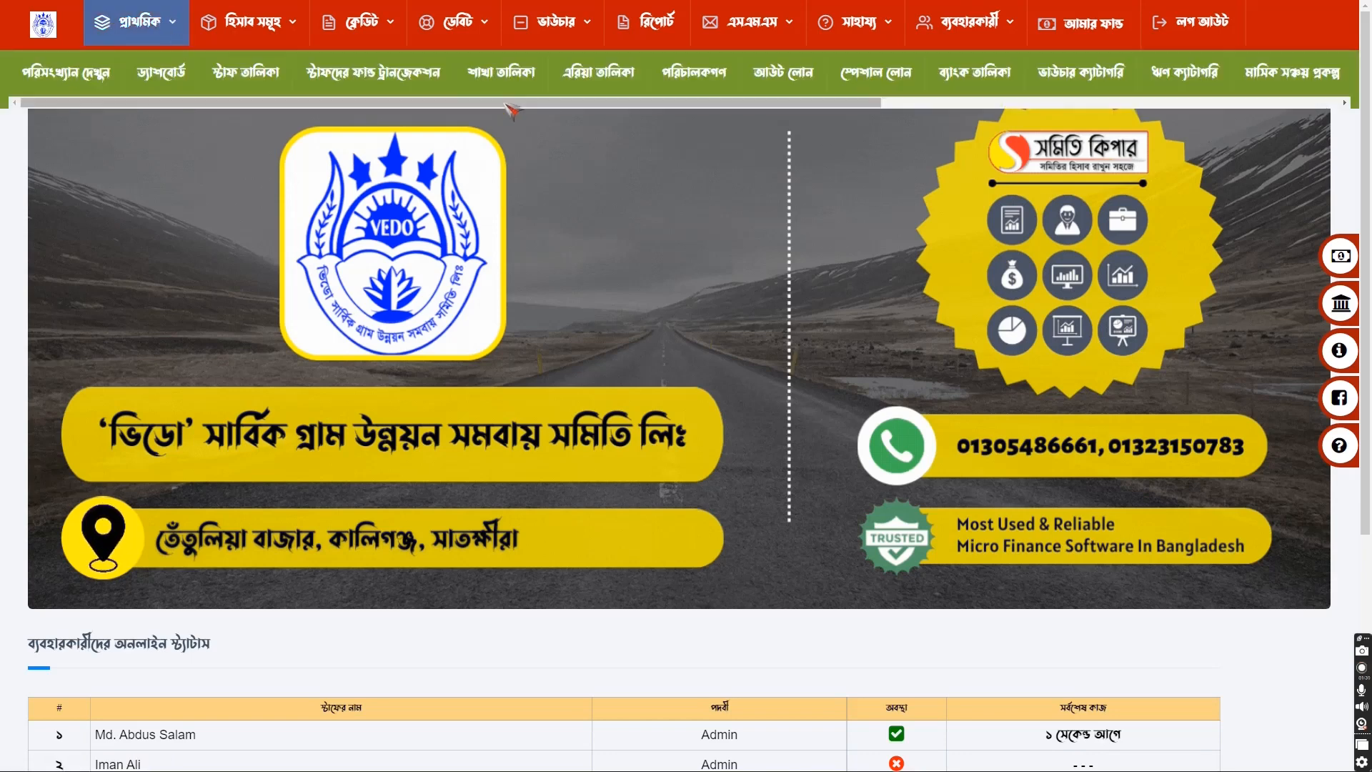
pyautogui.moveTo(509, 104); pyautogui.dragTo(719, 128)
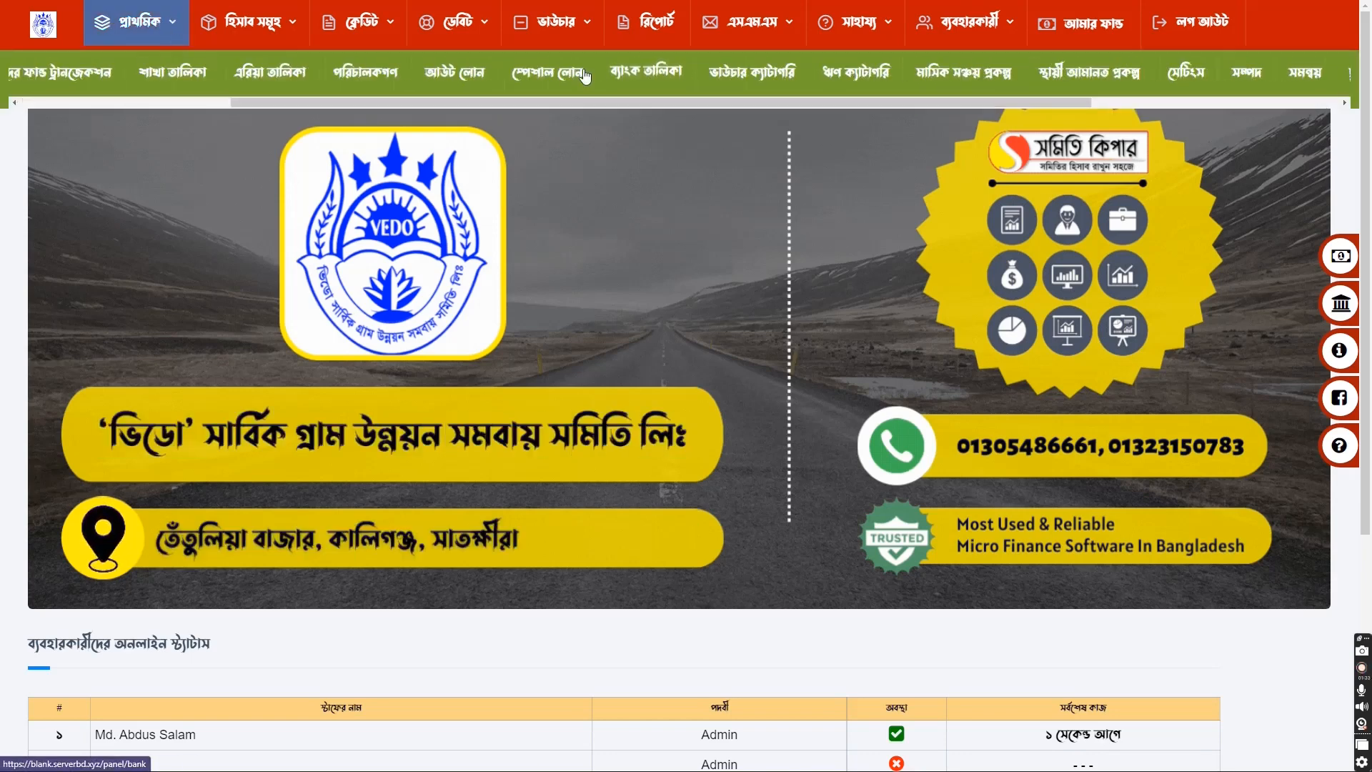
pyautogui.click(560, 73)
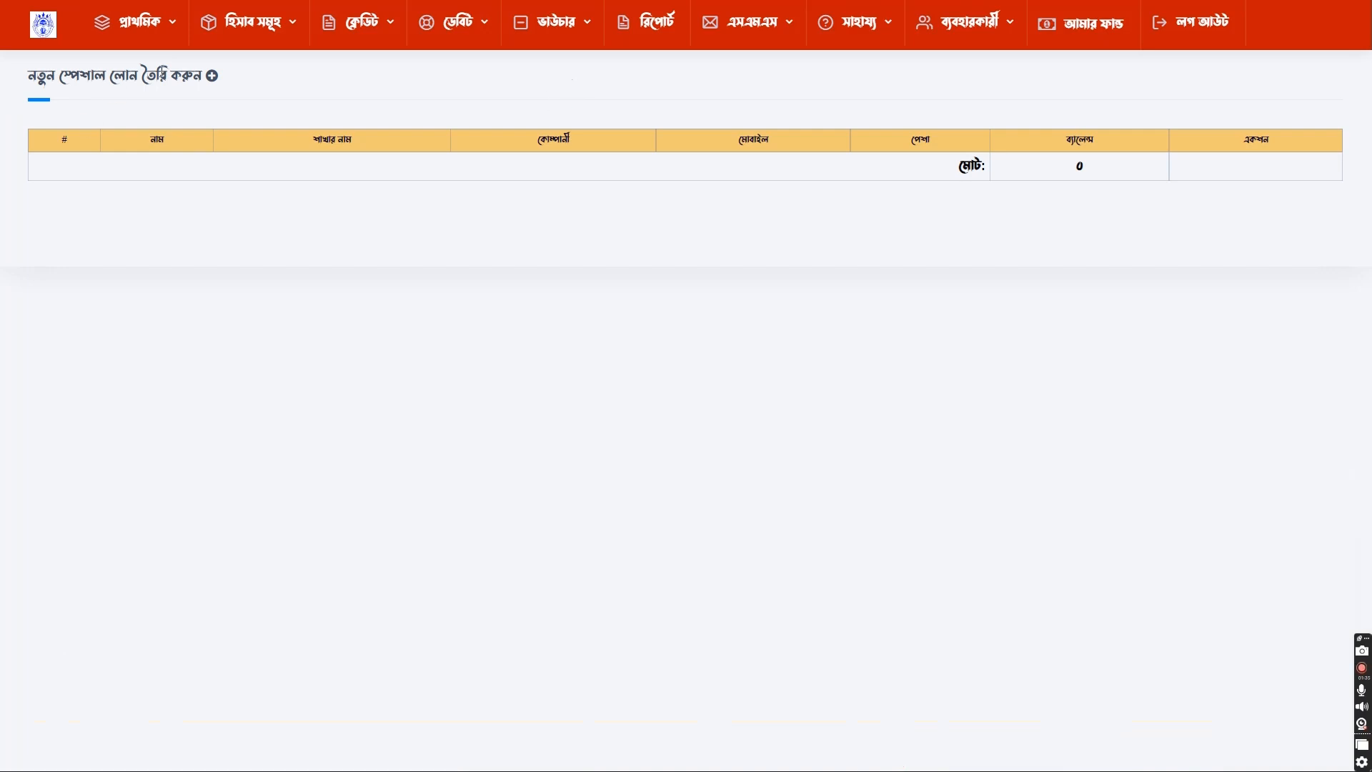
pyautogui.click(213, 78)
pyautogui.press('ctrl')
pyautogui.press('ctrl')
pyautogui.press('ctrl')
pyautogui.press('ctrl')
pyautogui.press('ctrl')
# - Start a new special loan account and enter the account holder's full name
pyautogui.click(212, 78)
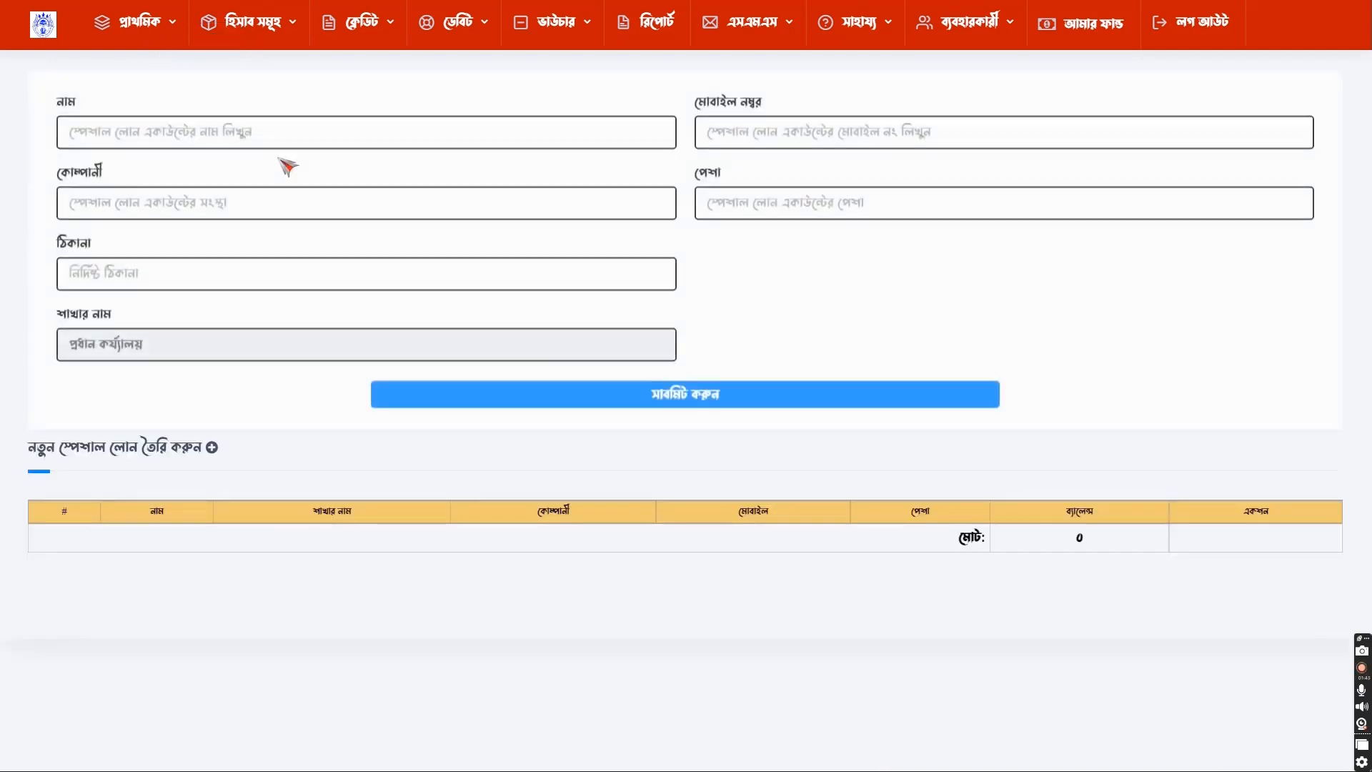
pyautogui.click(205, 127)
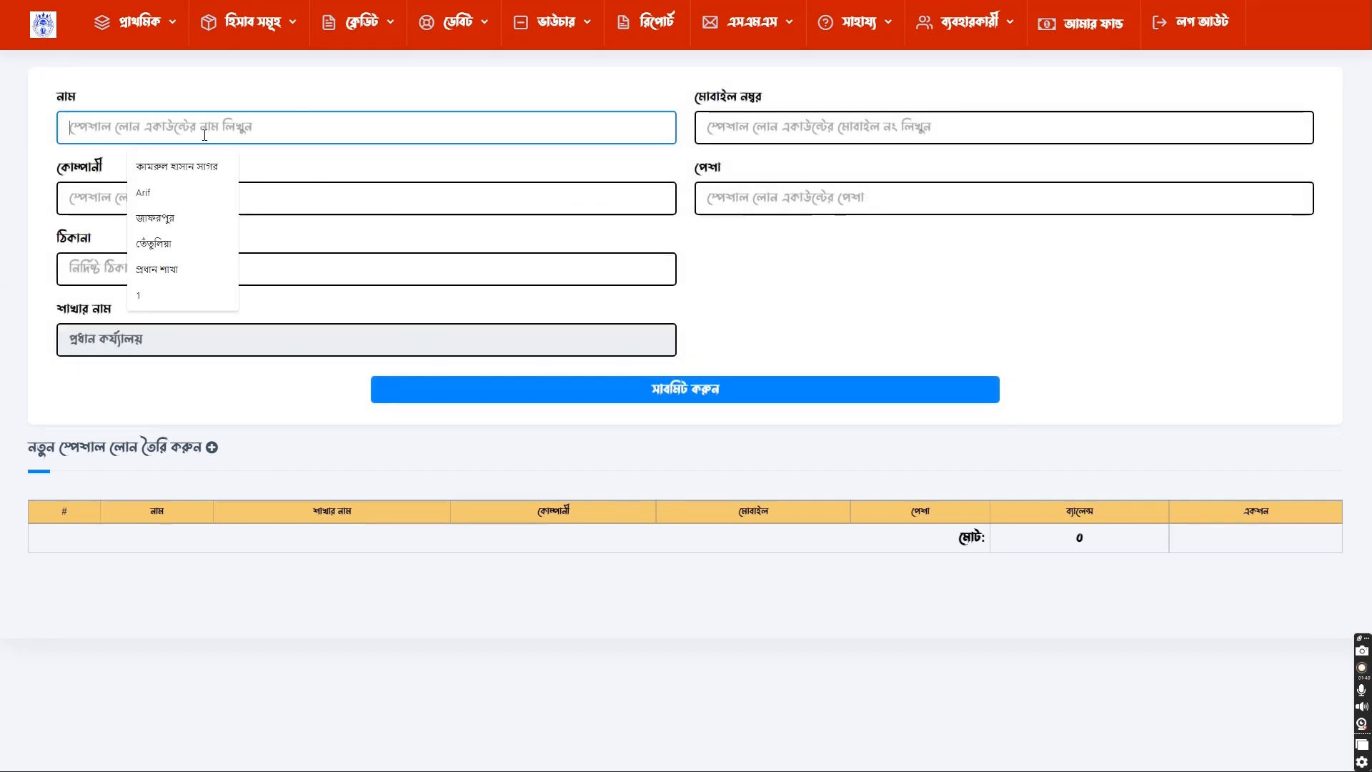
pyautogui.write('j')
pyautogui.press('BackSpace')
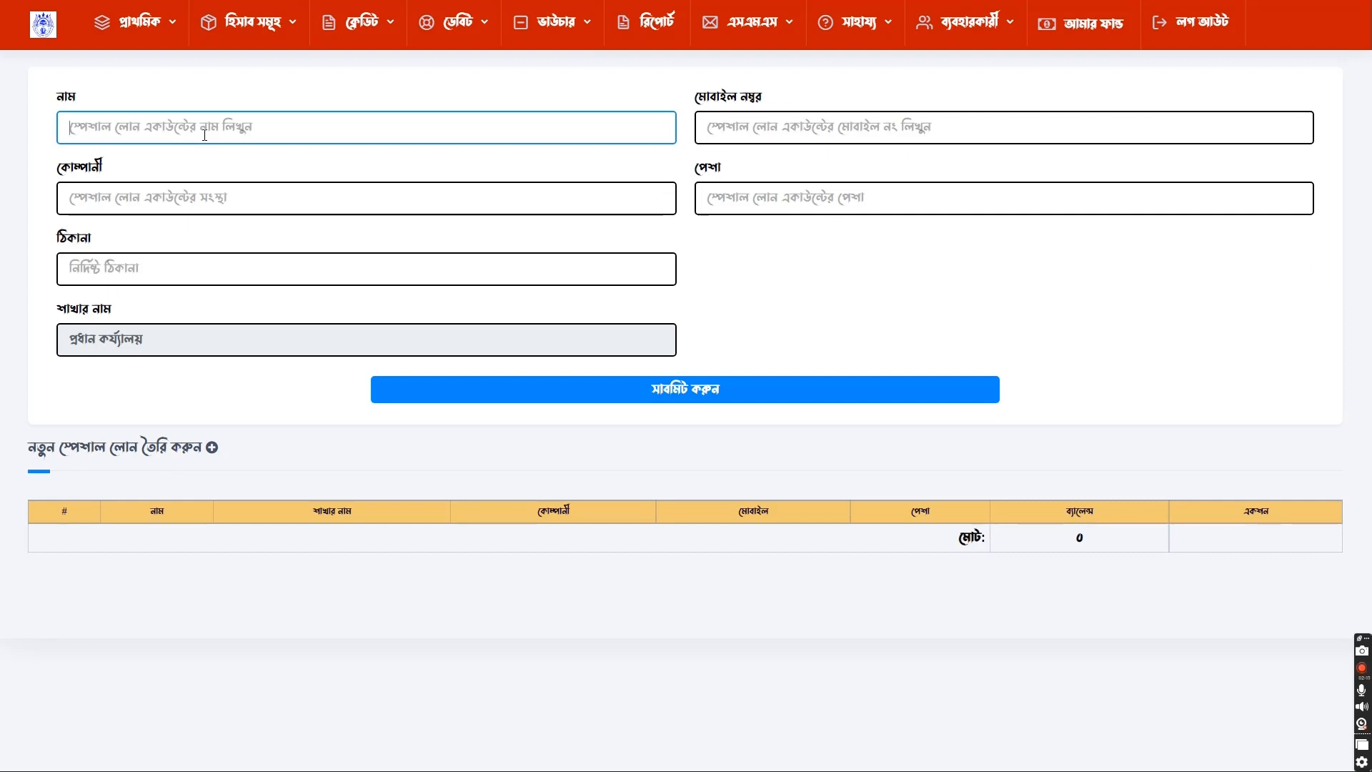
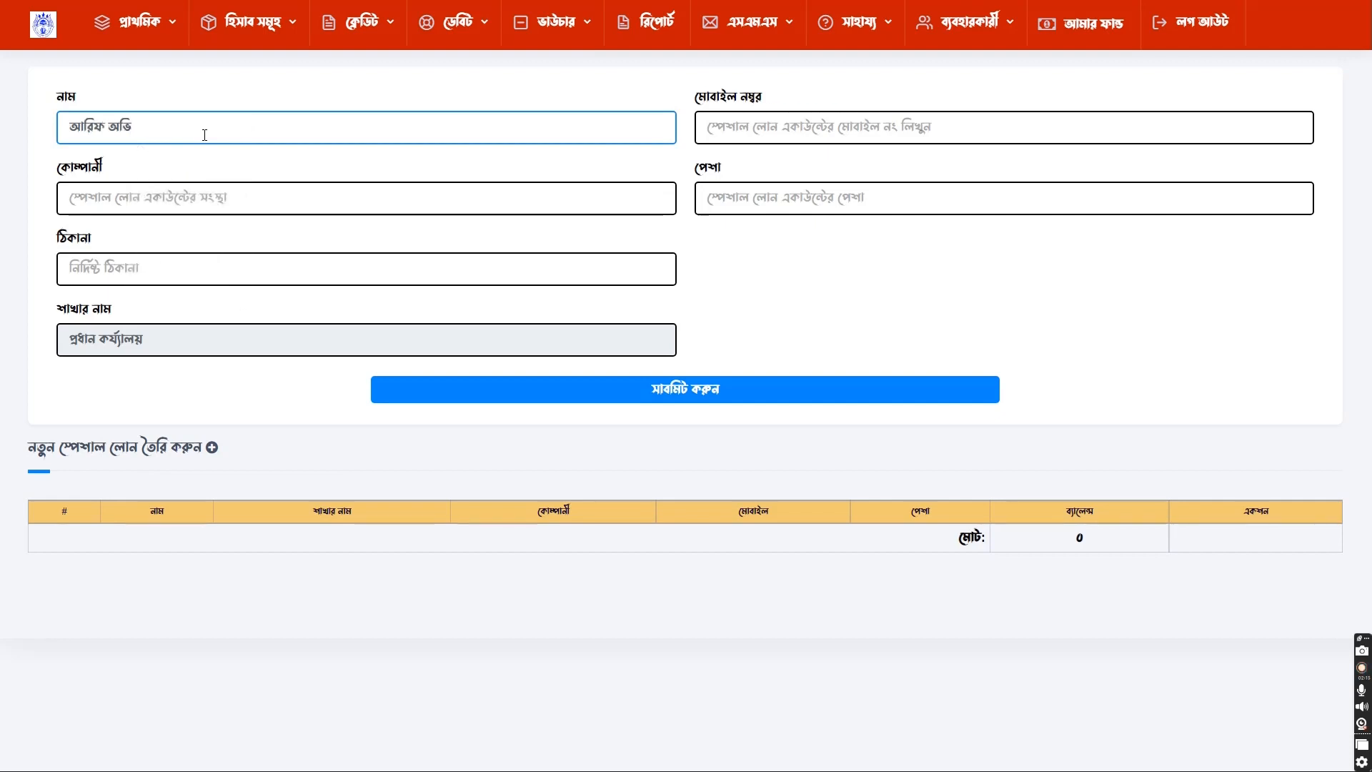
pyautogui.press('Tab')
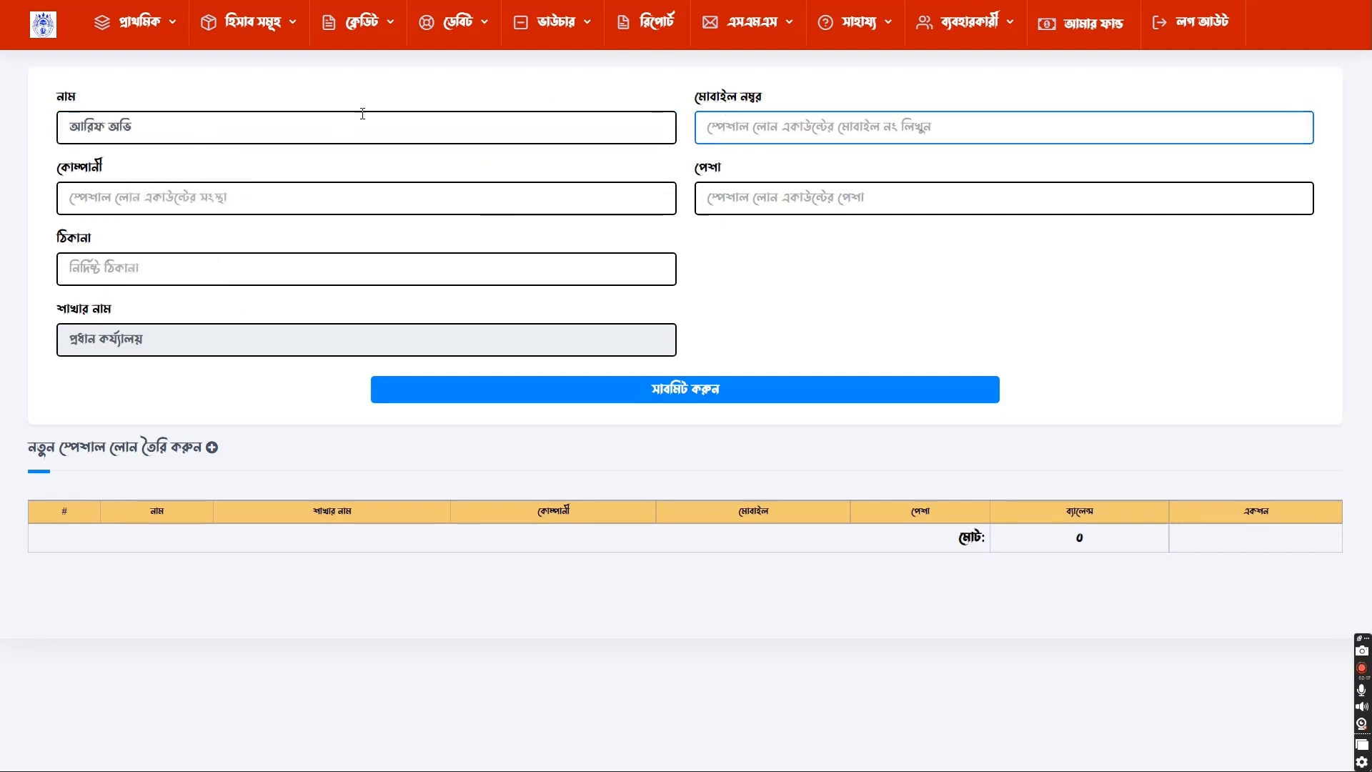
# - Fill the mobile number from the saved autofill suggestion
pyautogui.click(752, 127)
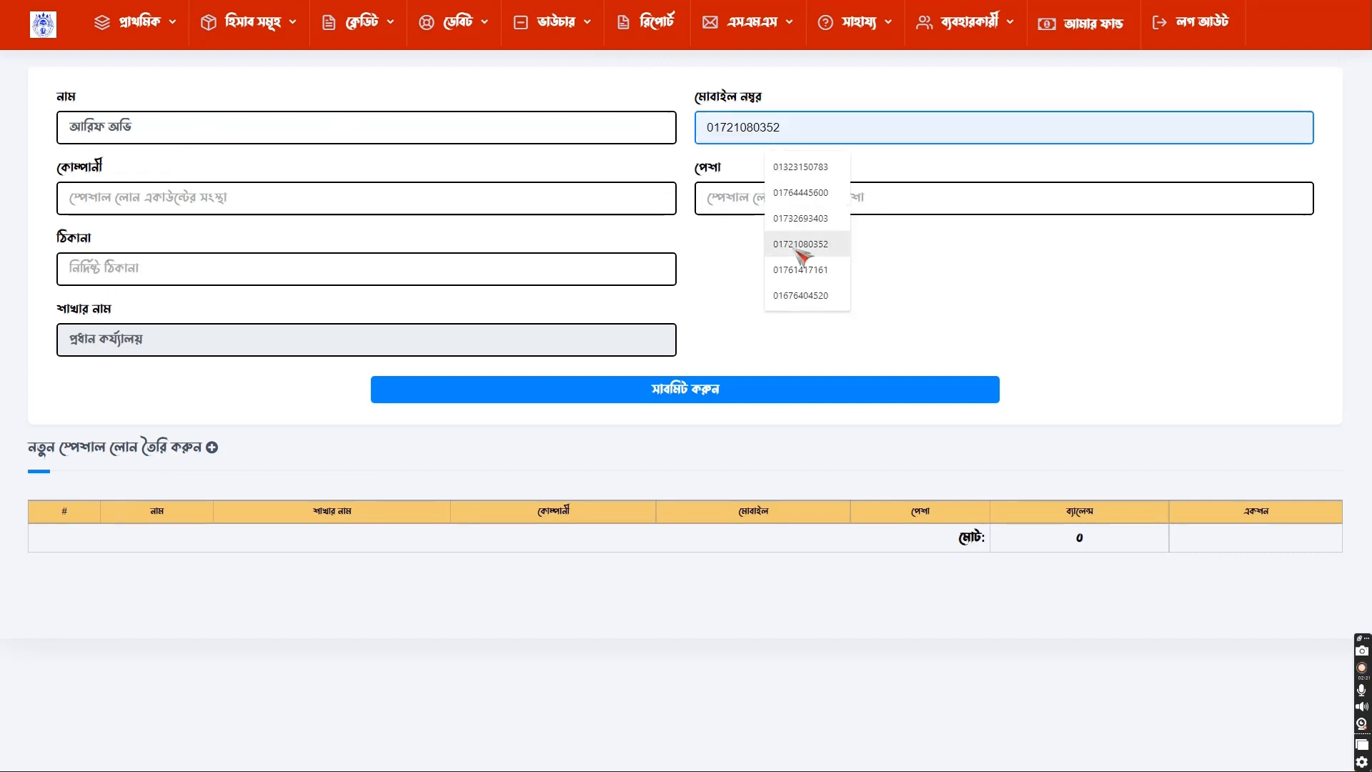
pyautogui.click(820, 172)
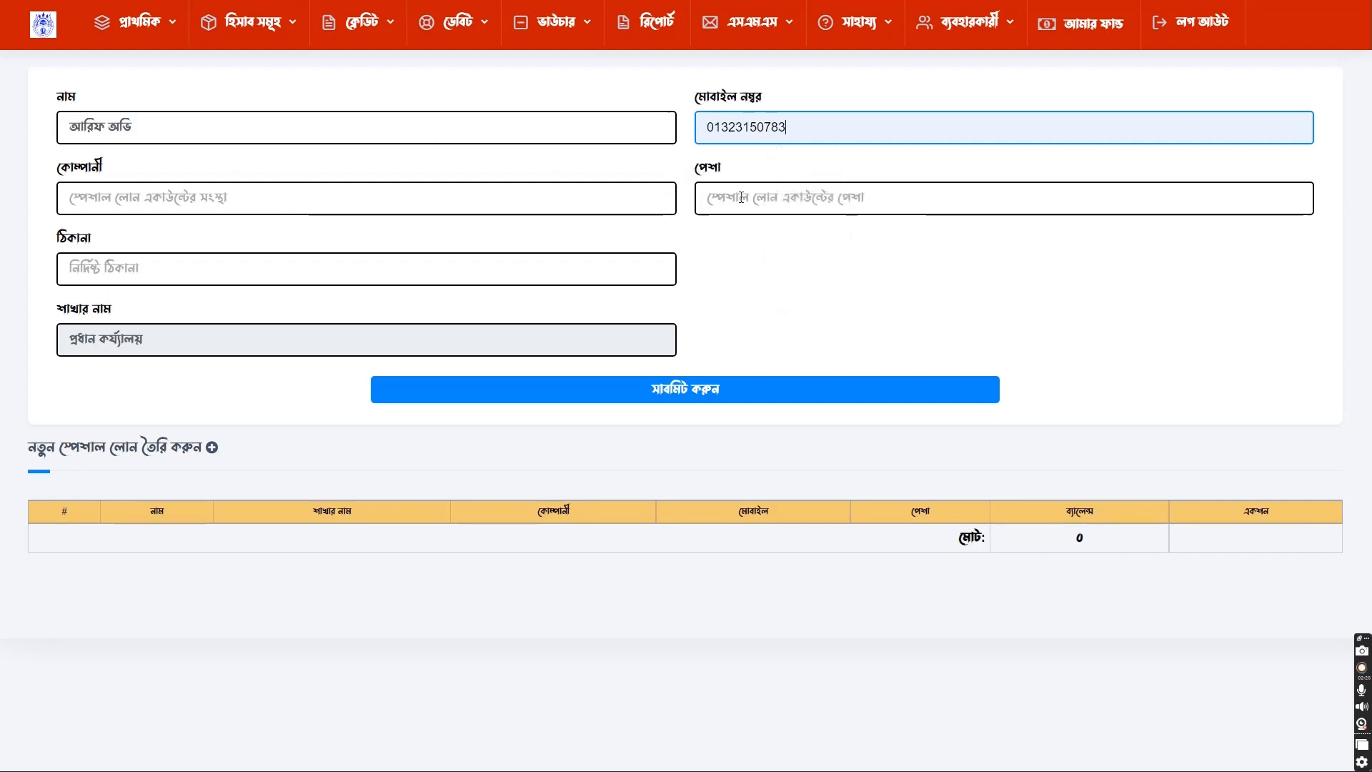
pyautogui.click(139, 199)
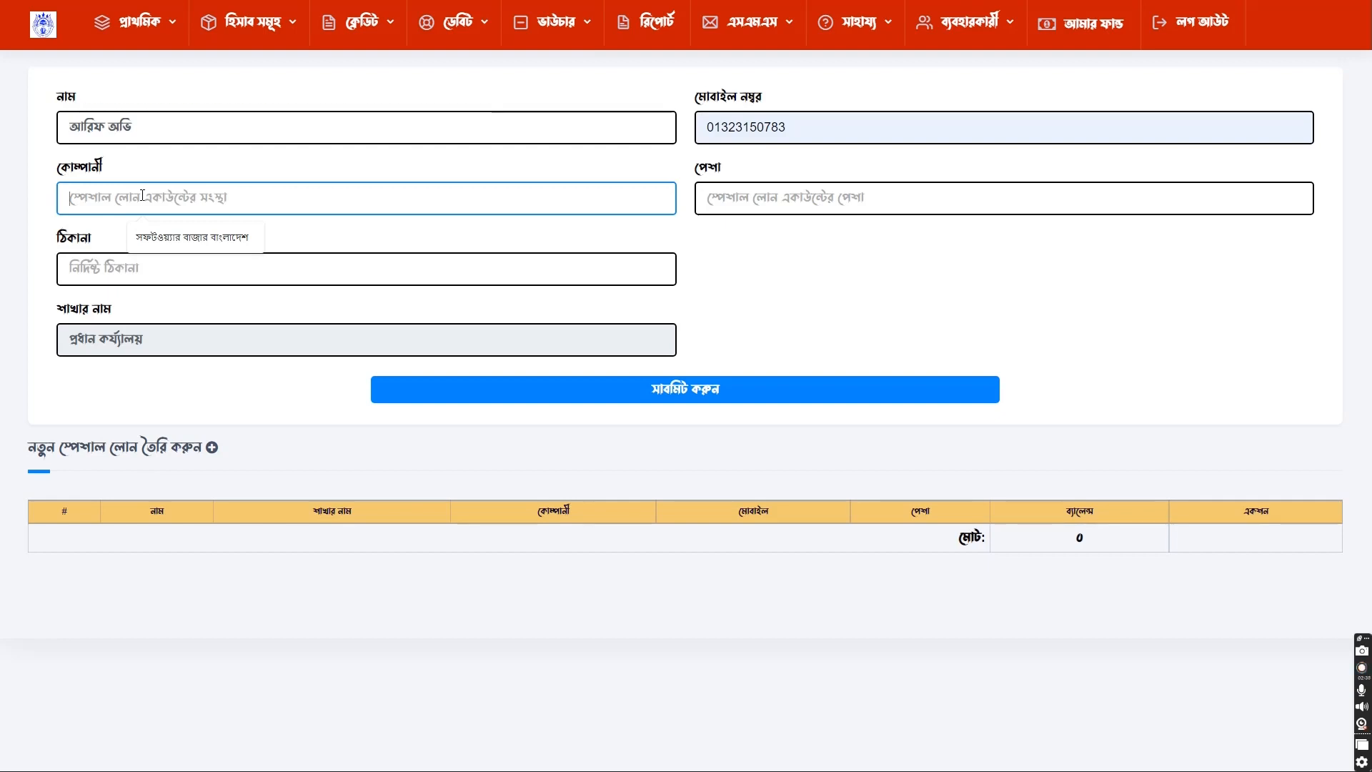
# - Set the company to সফটওয়্যার বাজার বাংলাদেশ and the profession to চাকুরি
pyautogui.click(189, 243)
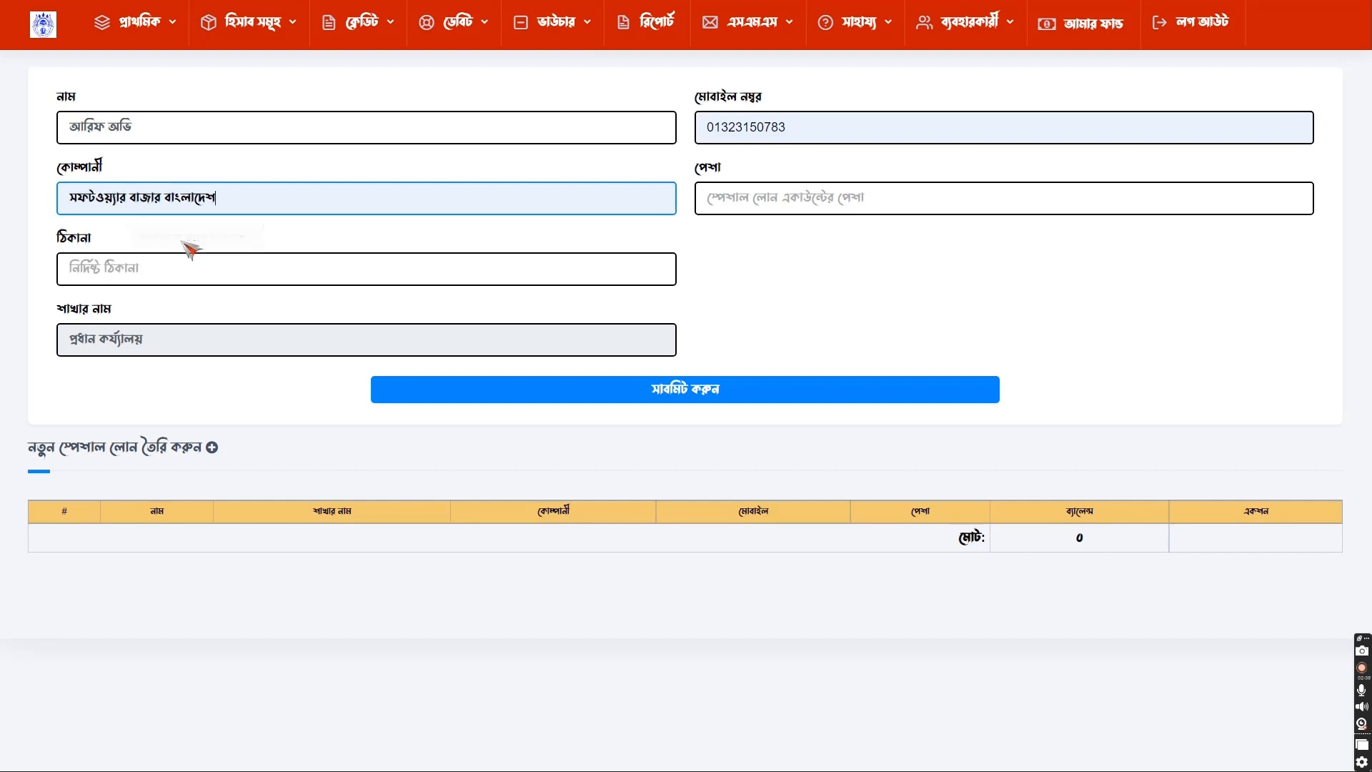
pyautogui.click(763, 198)
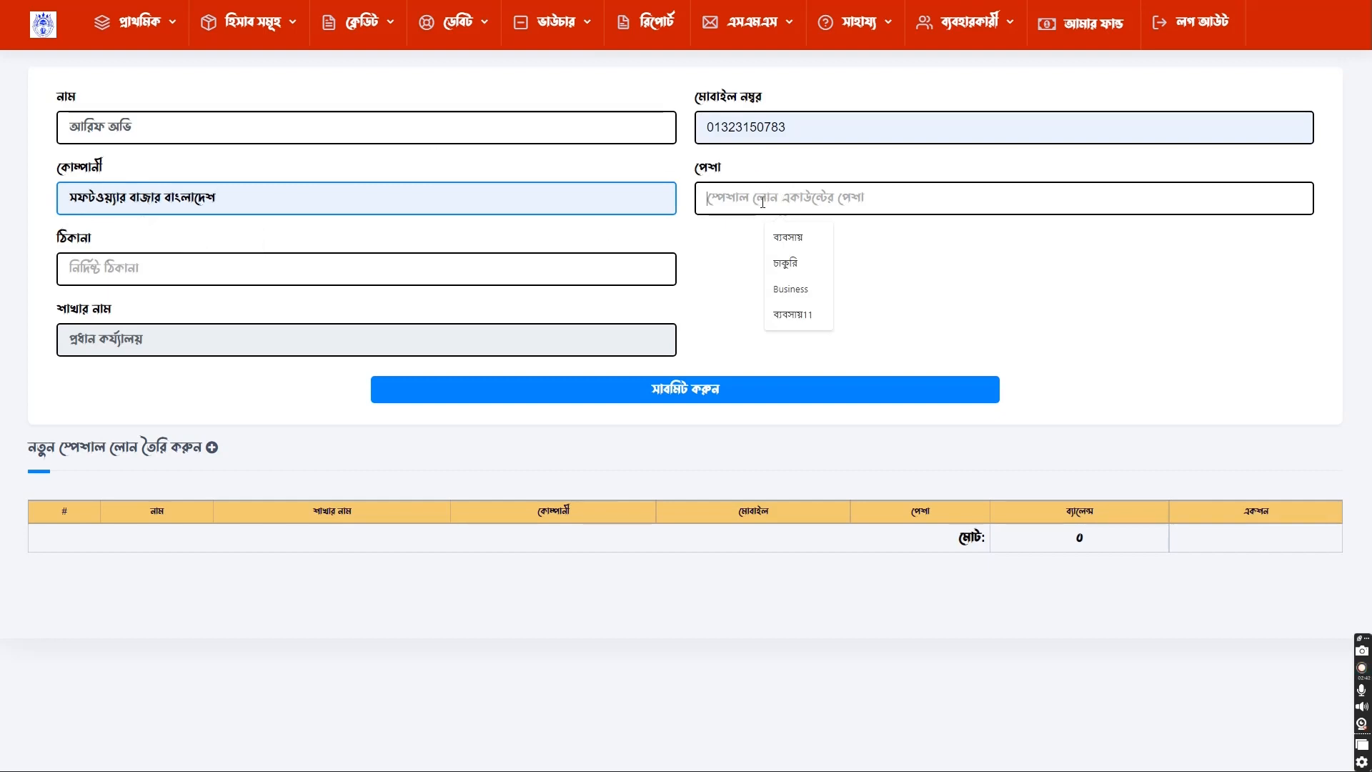
pyautogui.click(786, 265)
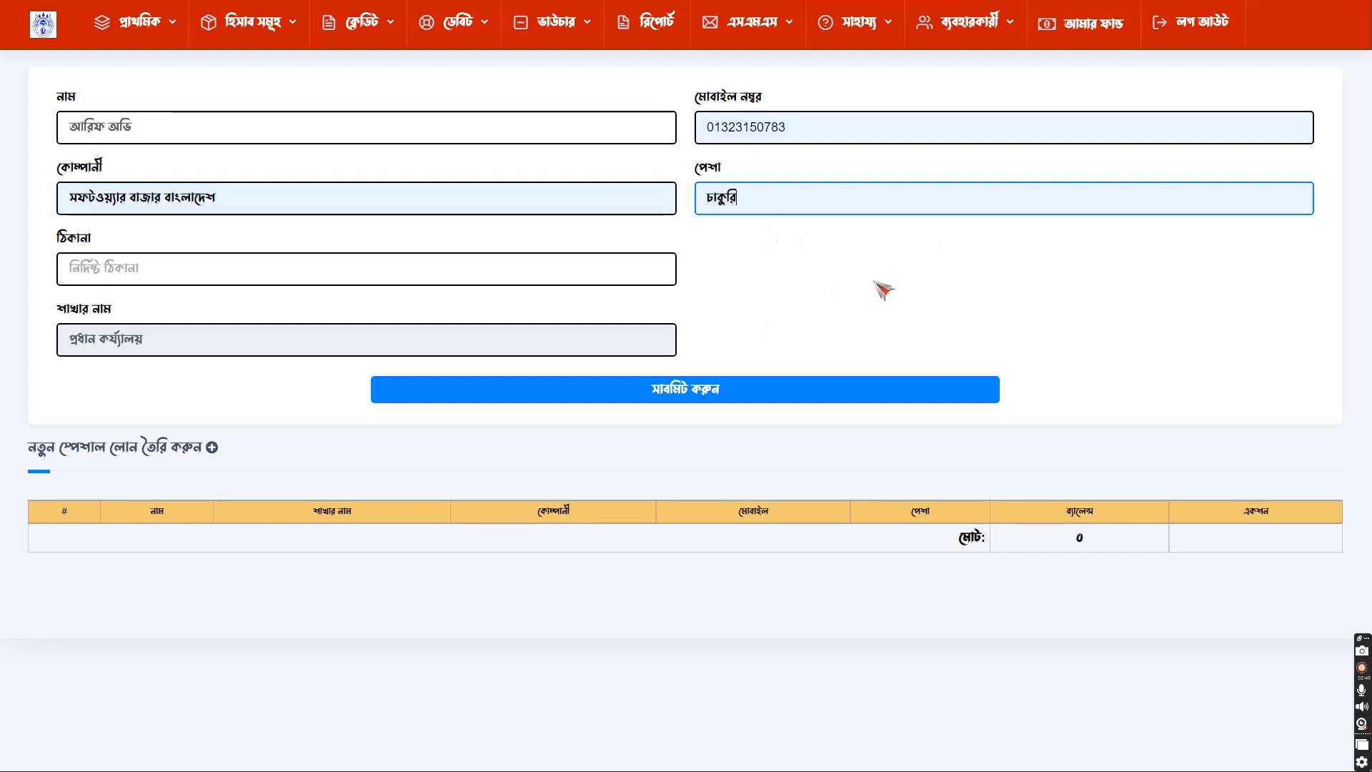
# - Fill in the account holder's address from the suggested entry
pyautogui.click(323, 266)
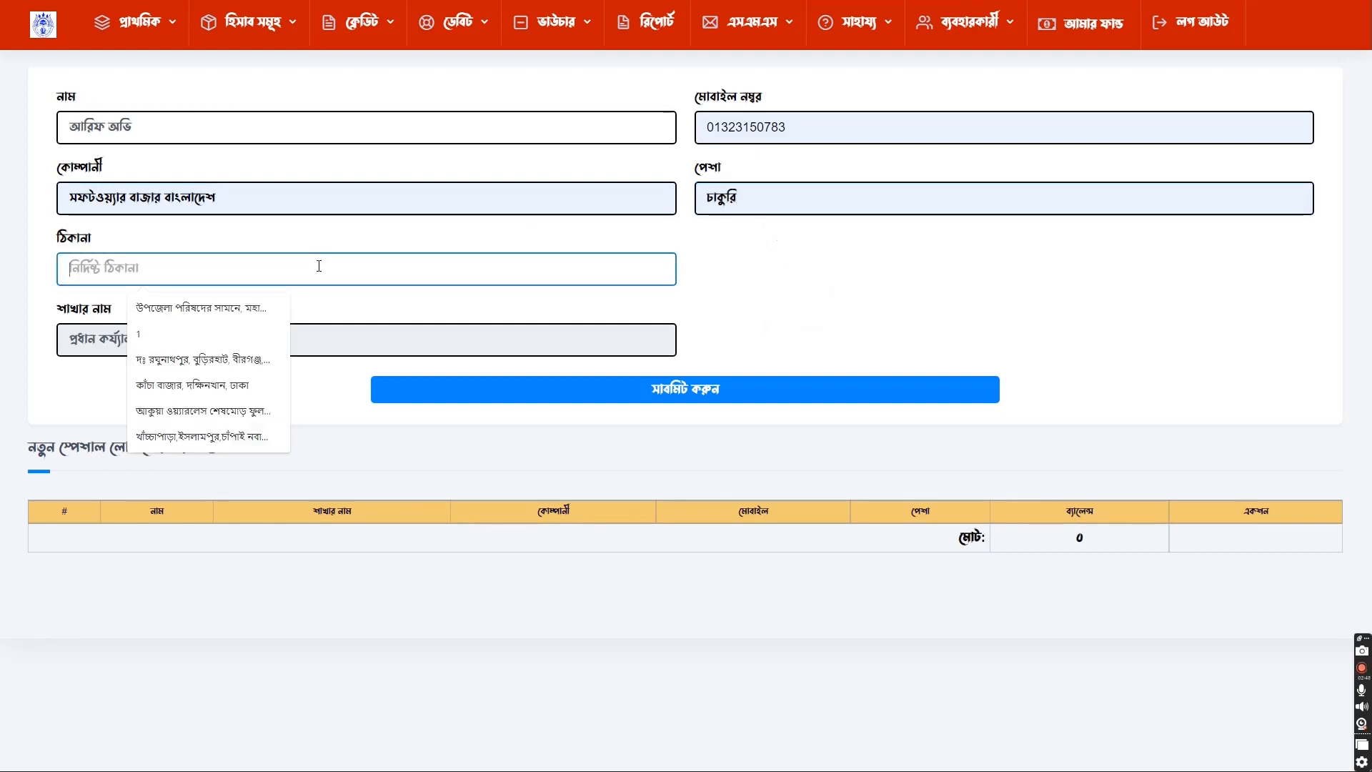
pyautogui.write('উত্ত')
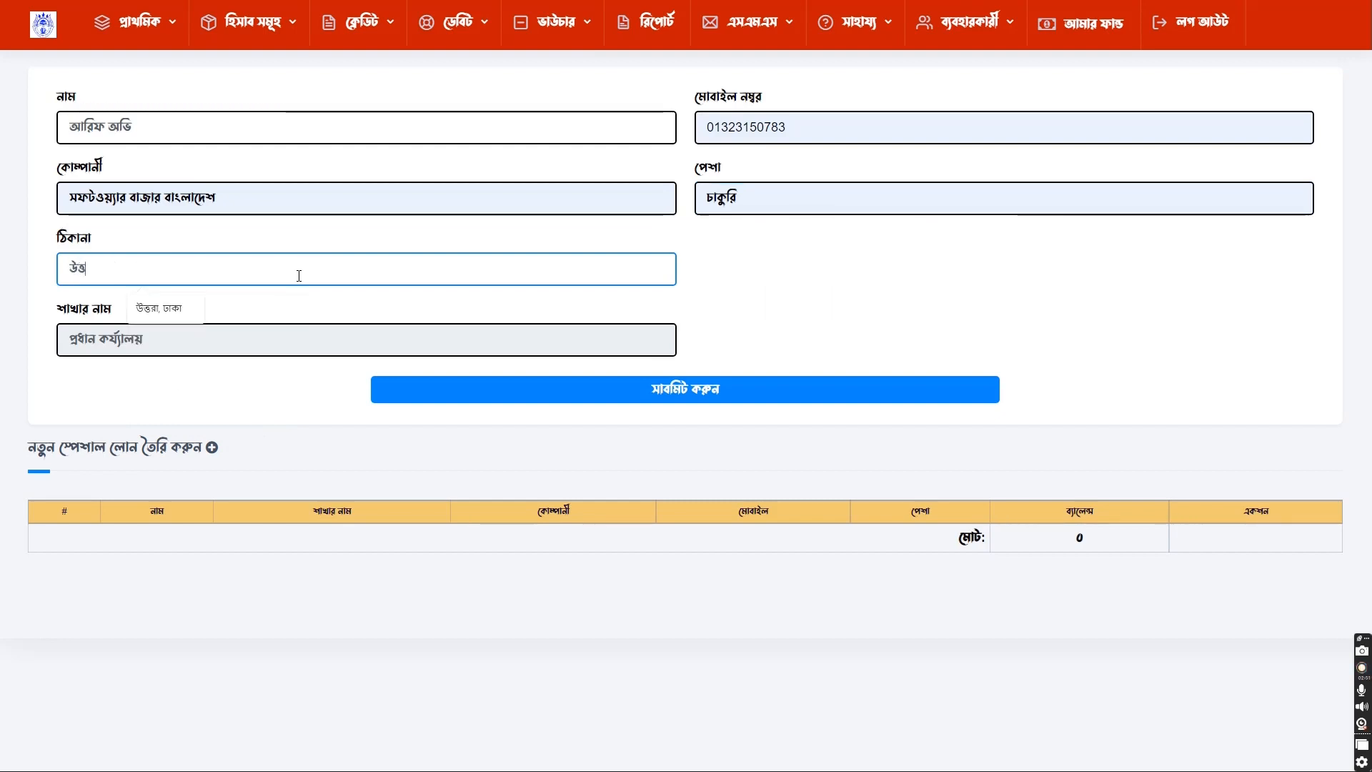
pyautogui.press('Down')
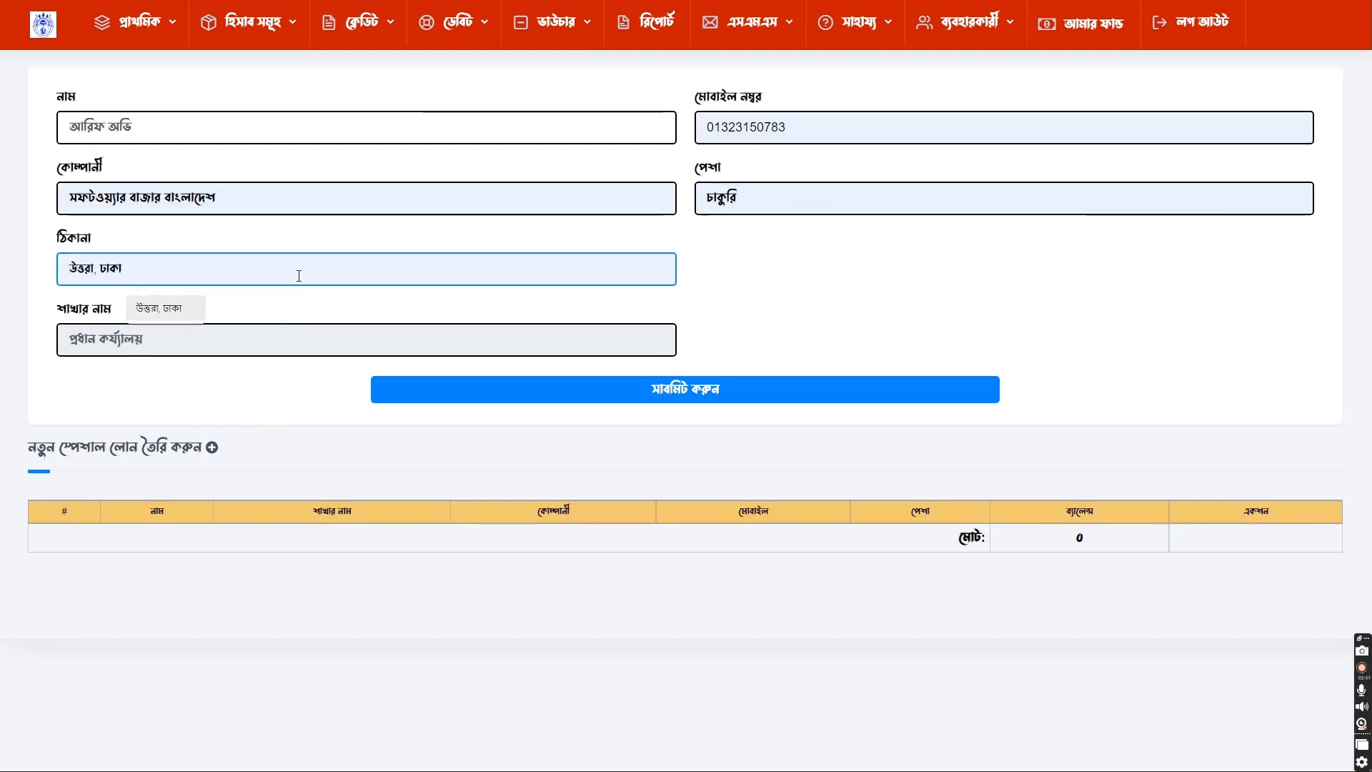
pyautogui.press('Return')
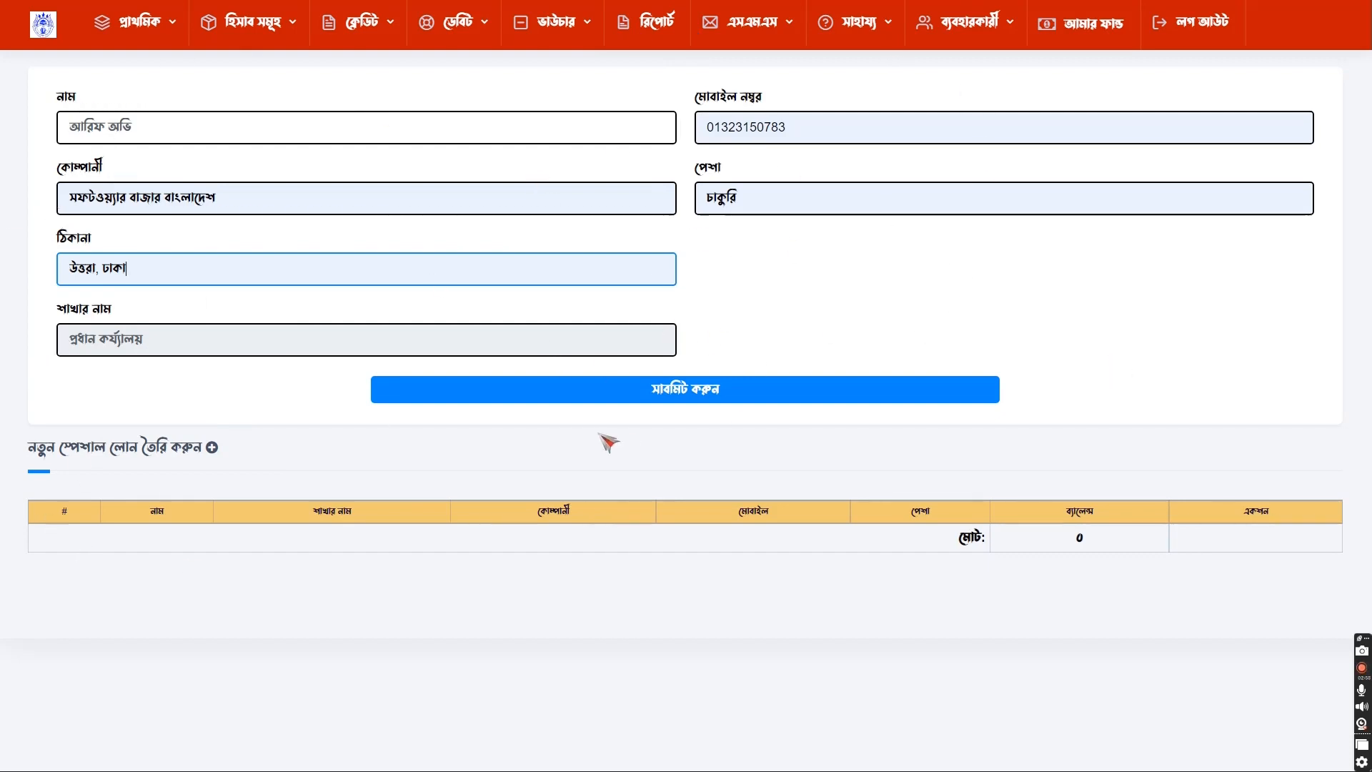
# - Submit the special loan account form and confirm creation with OK
pyautogui.click(667, 392)
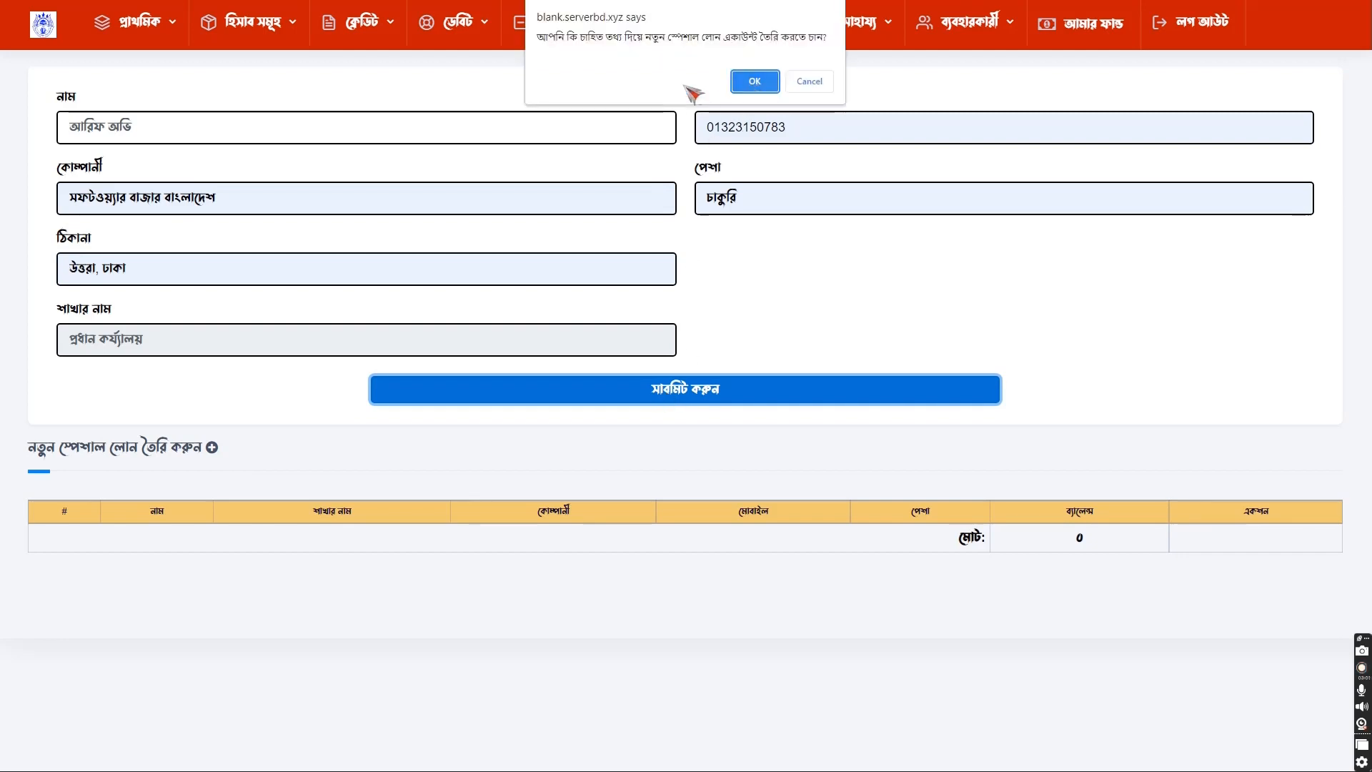
pyautogui.press('ctrl')
pyautogui.press('ctrl')
pyautogui.press('ctrl')
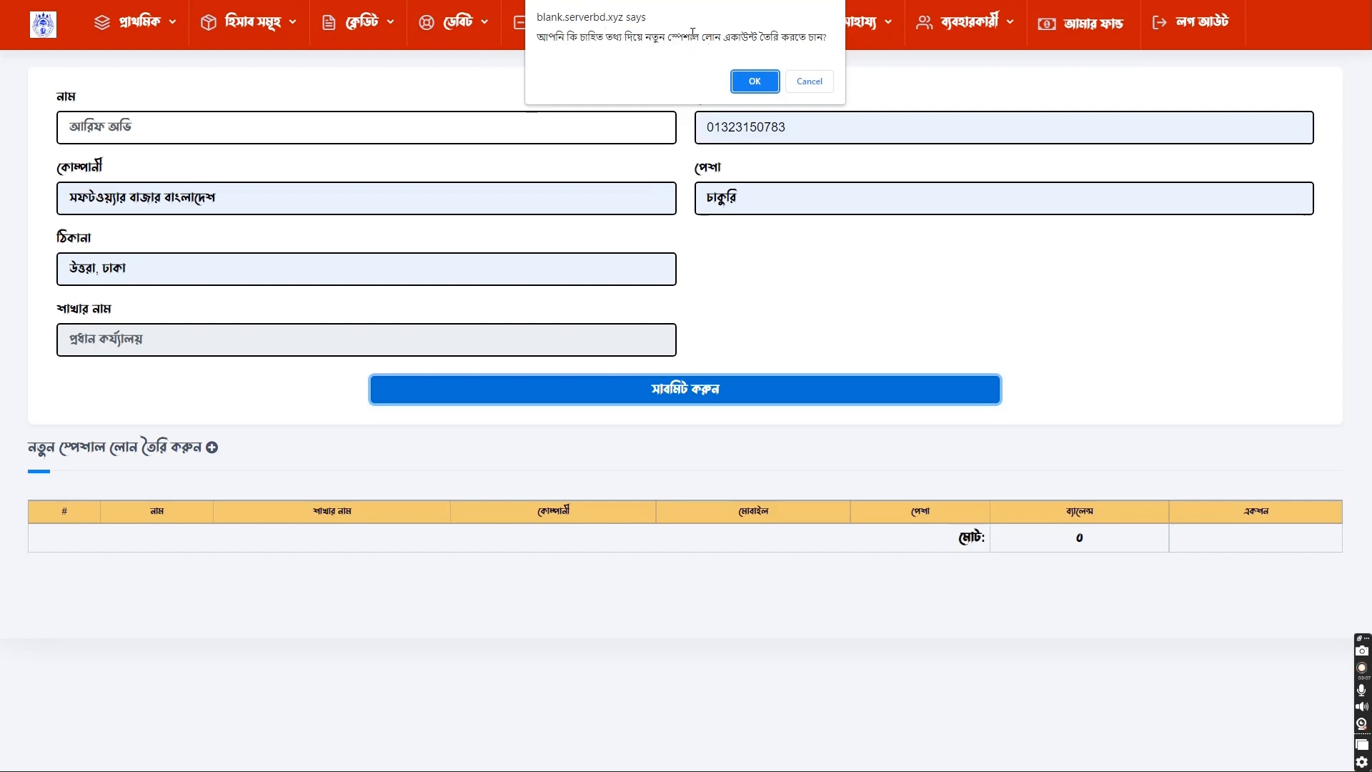
pyautogui.press('ctrl')
pyautogui.press('ctrl')
pyautogui.press('ctrl')
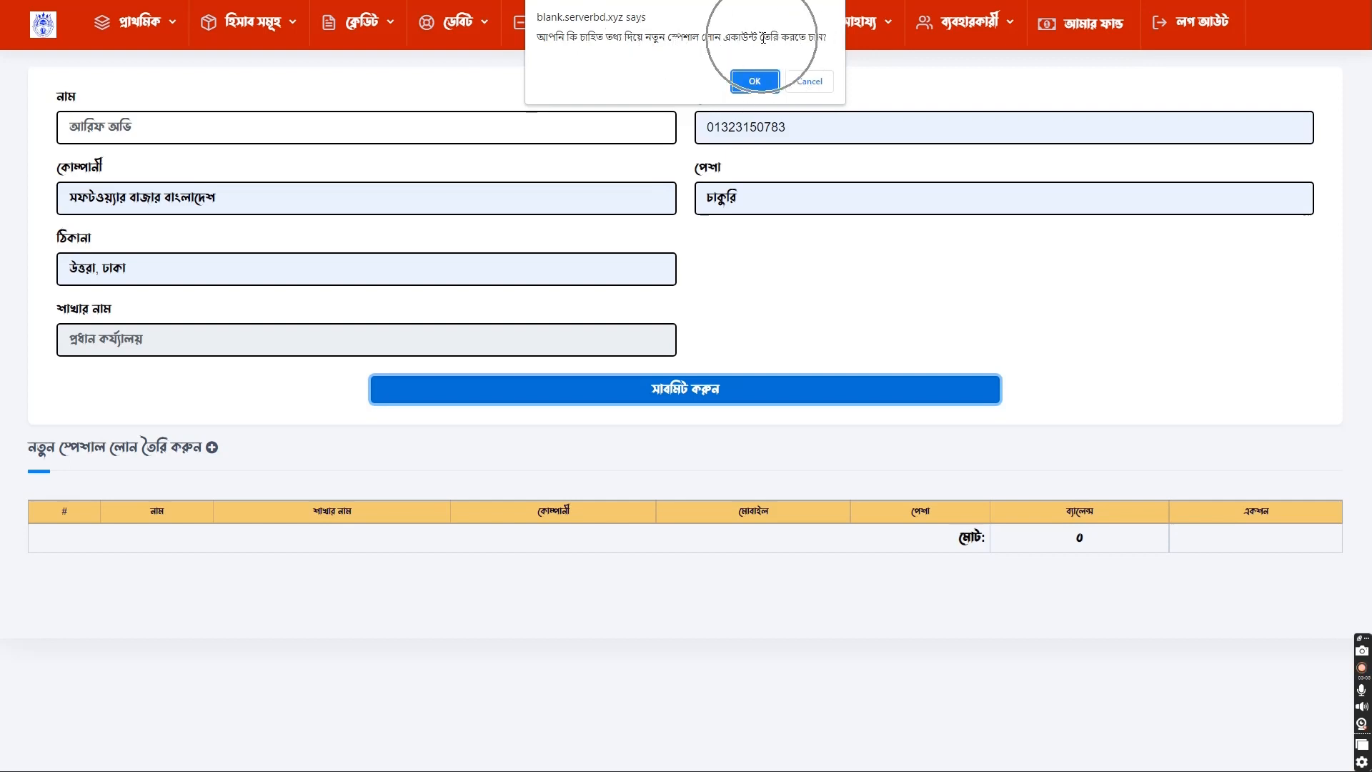
pyautogui.press('ctrl')
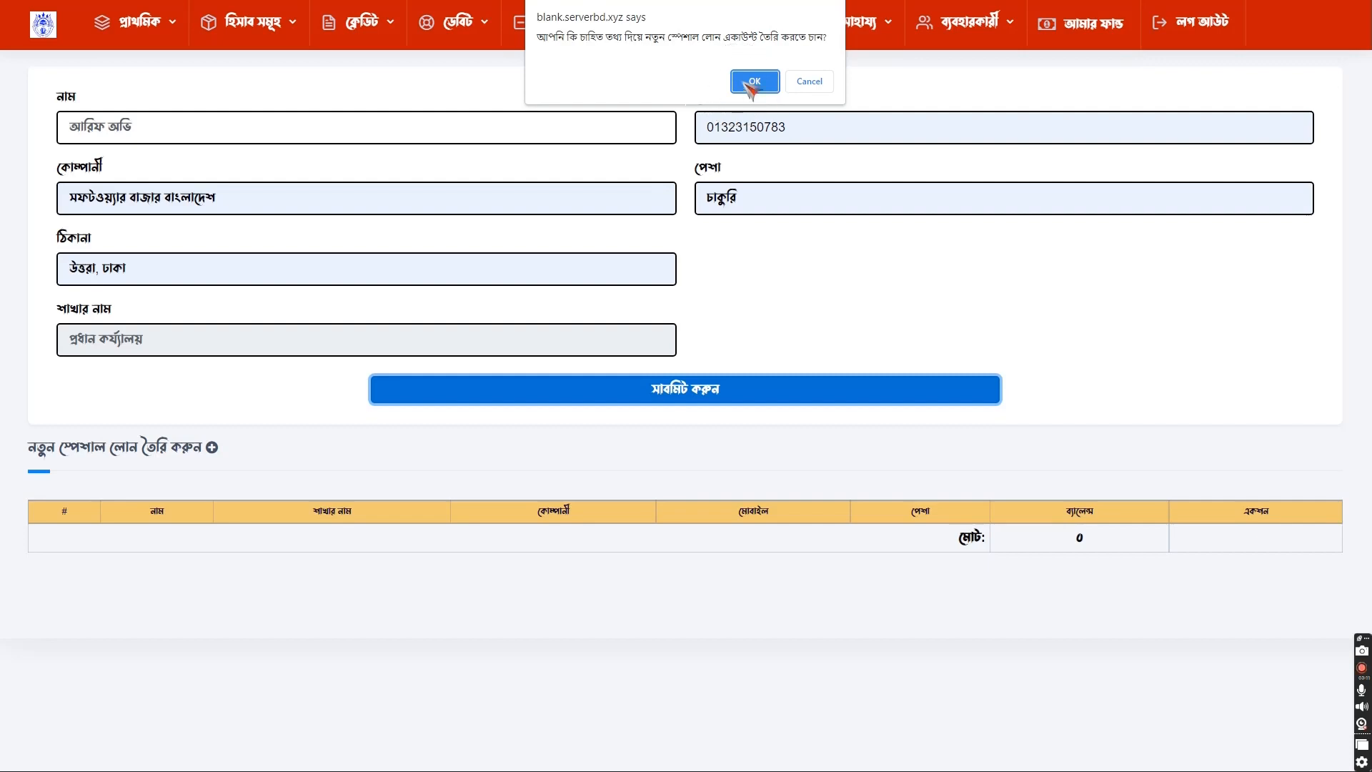
pyautogui.click(752, 84)
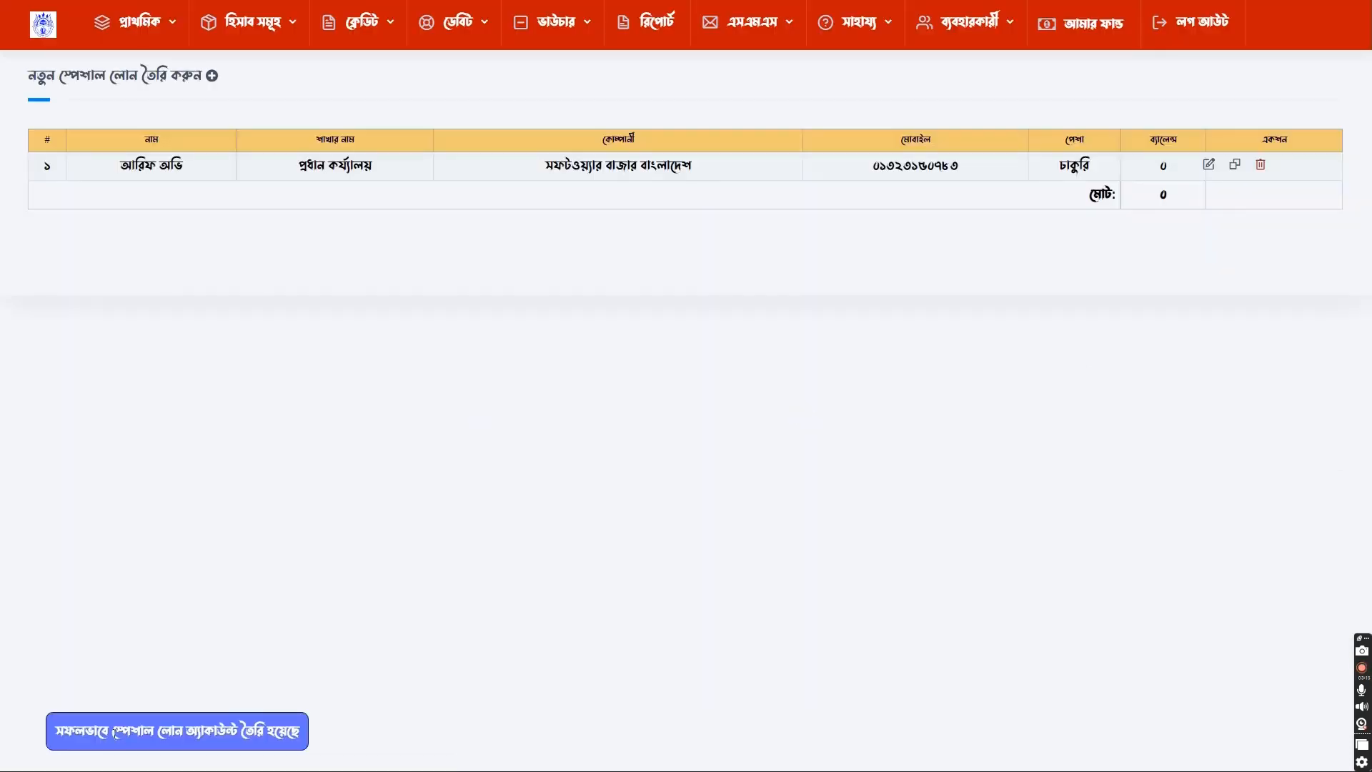
pyautogui.hotkey('ctrl', 'a')
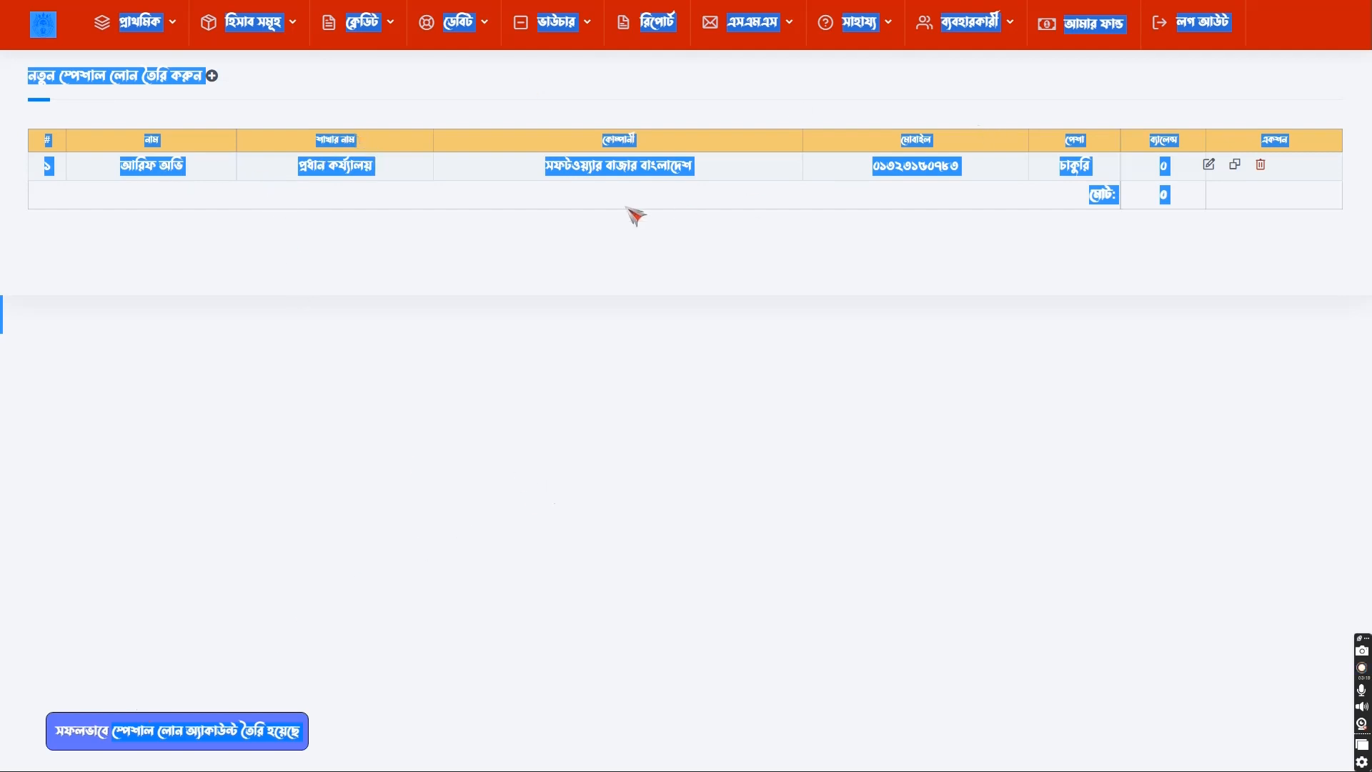
pyautogui.click(606, 169)
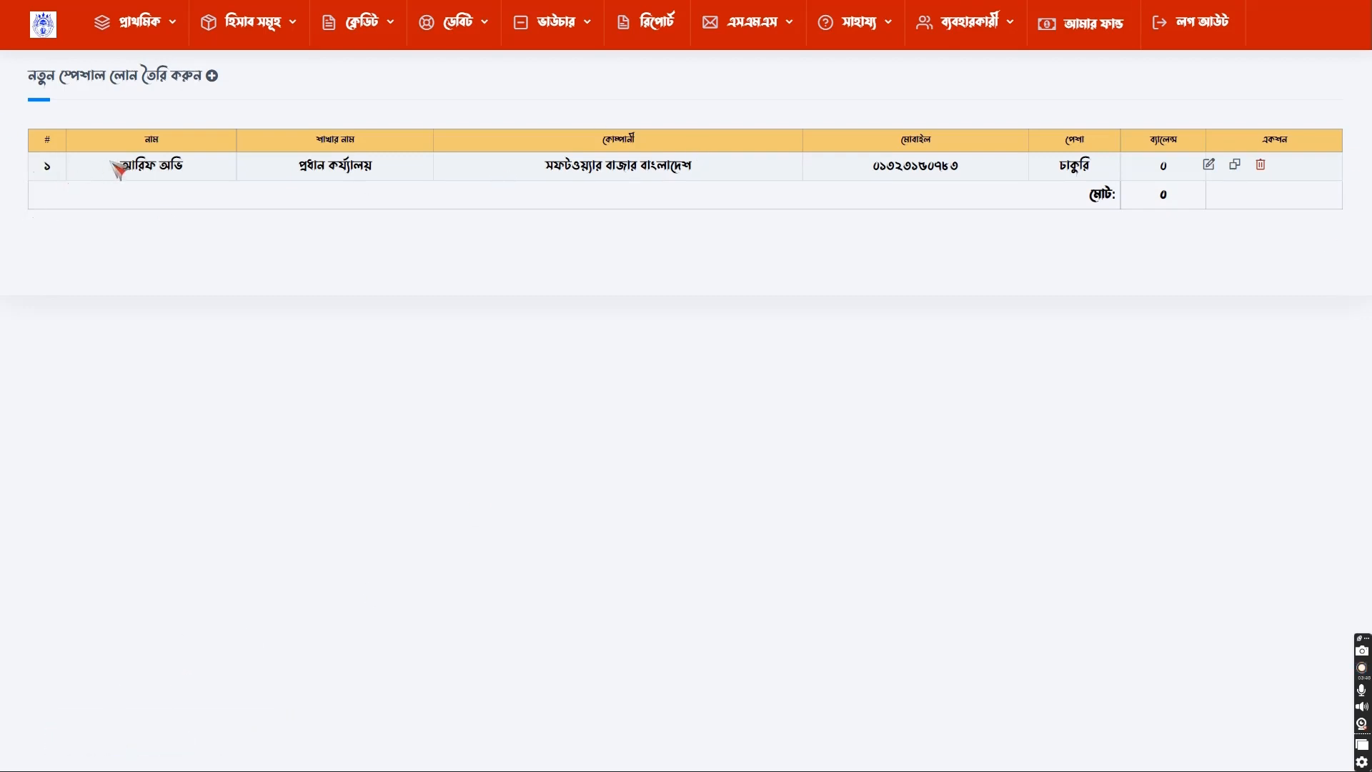
pyautogui.moveTo(113, 165); pyautogui.dragTo(190, 169)
pyautogui.moveTo(288, 172); pyautogui.dragTo(377, 166)
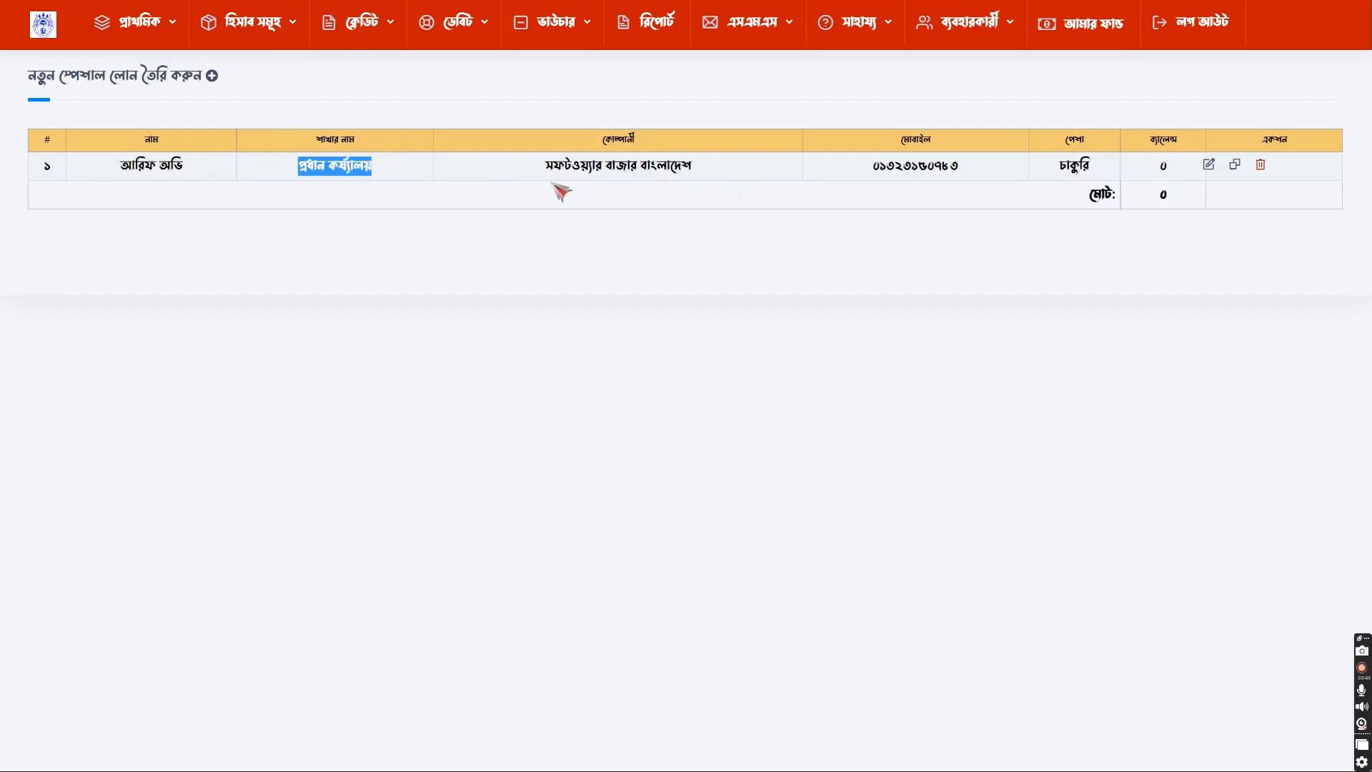
pyautogui.moveTo(547, 170); pyautogui.dragTo(627, 157)
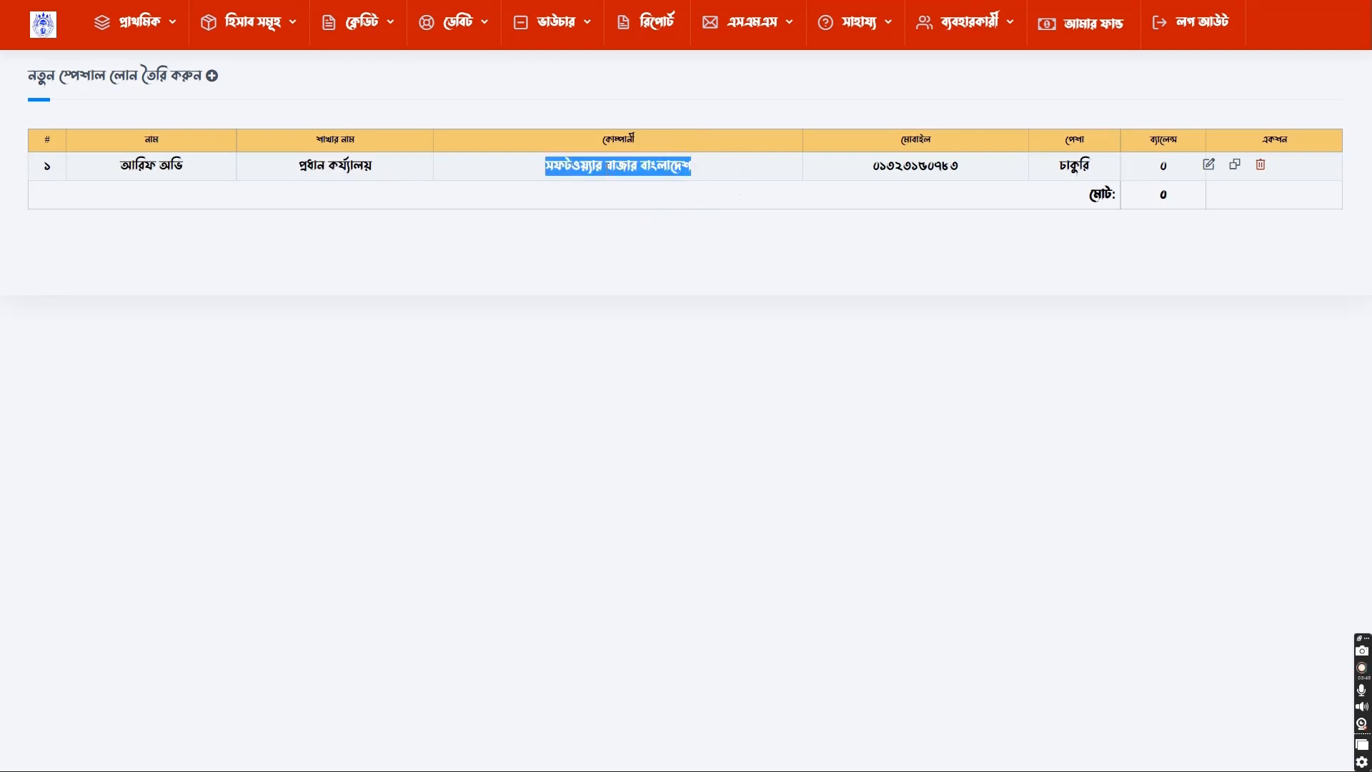
pyautogui.doubleClick(608, 166)
pyautogui.doubleClick(958, 175)
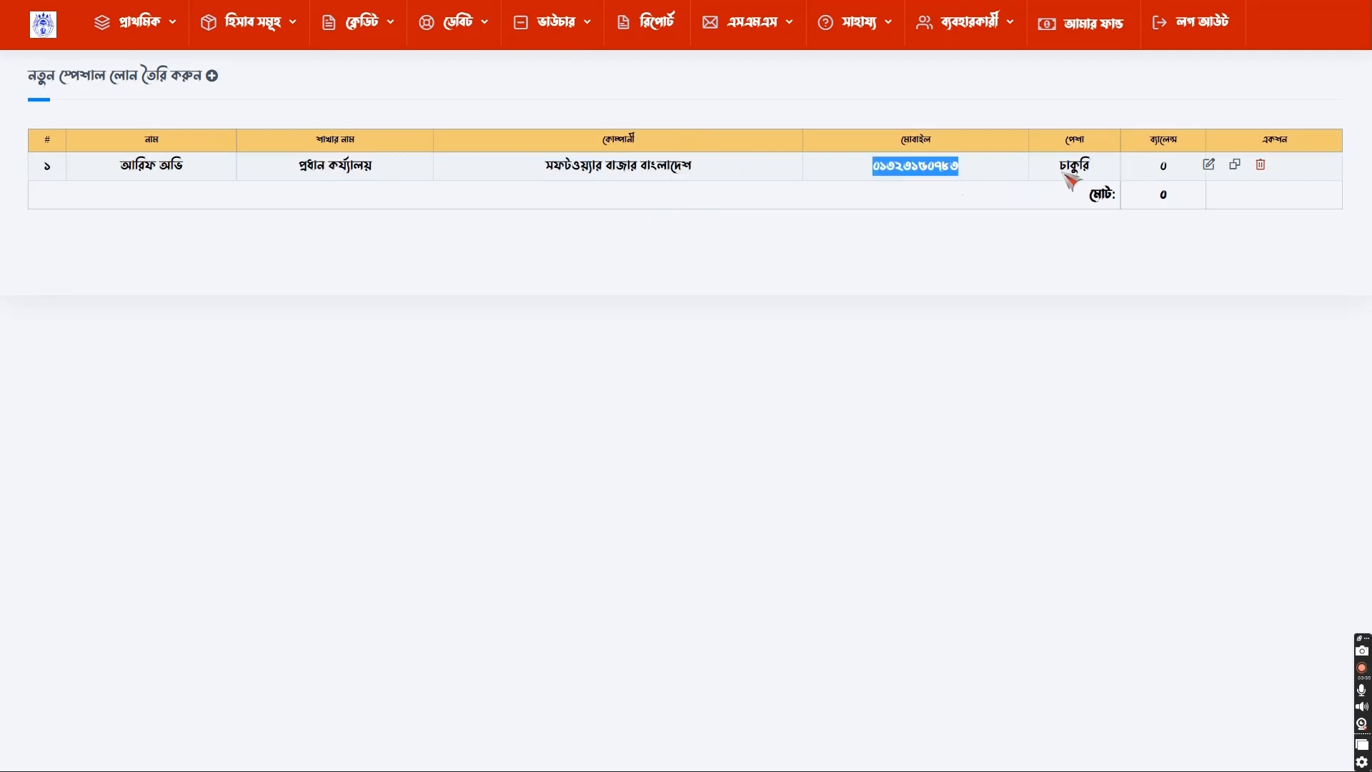
pyautogui.doubleClick(1074, 169)
pyautogui.doubleClick(1163, 166)
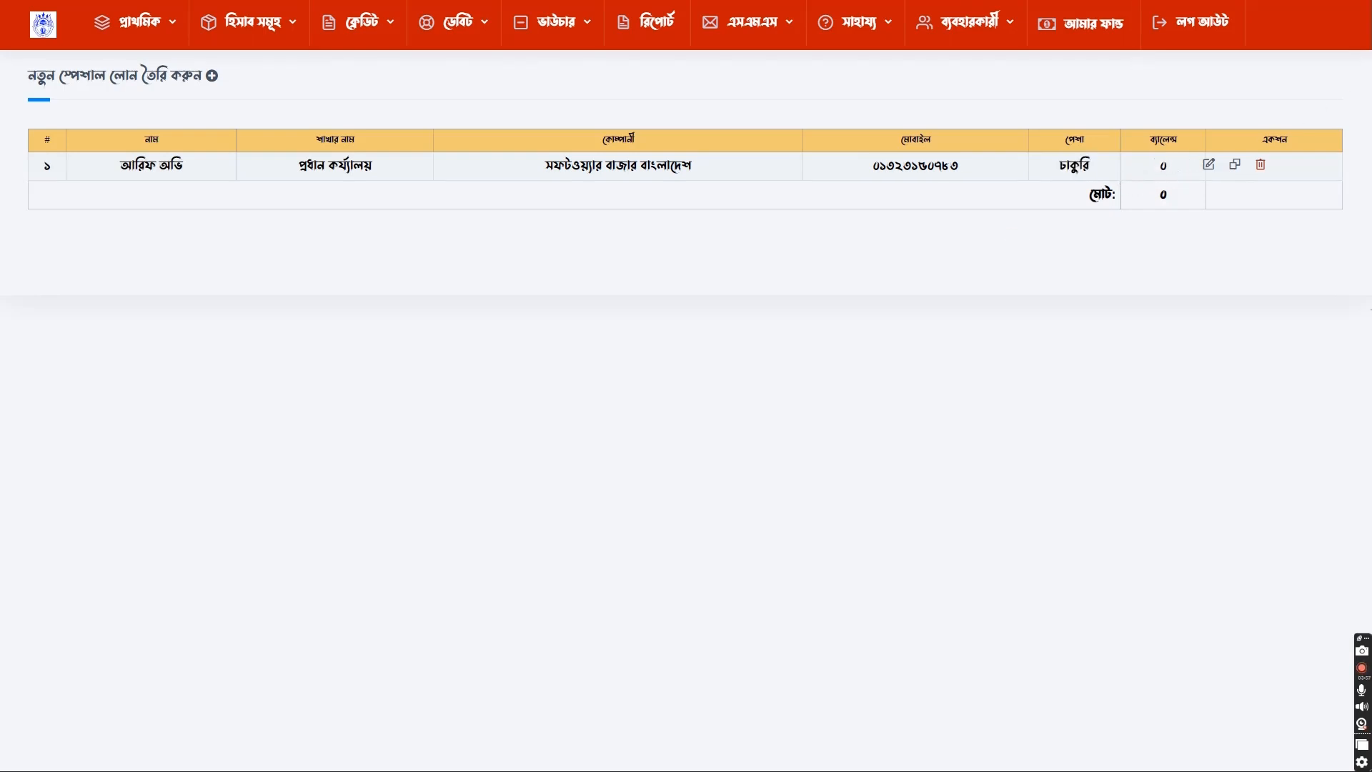
pyautogui.click(1236, 169)
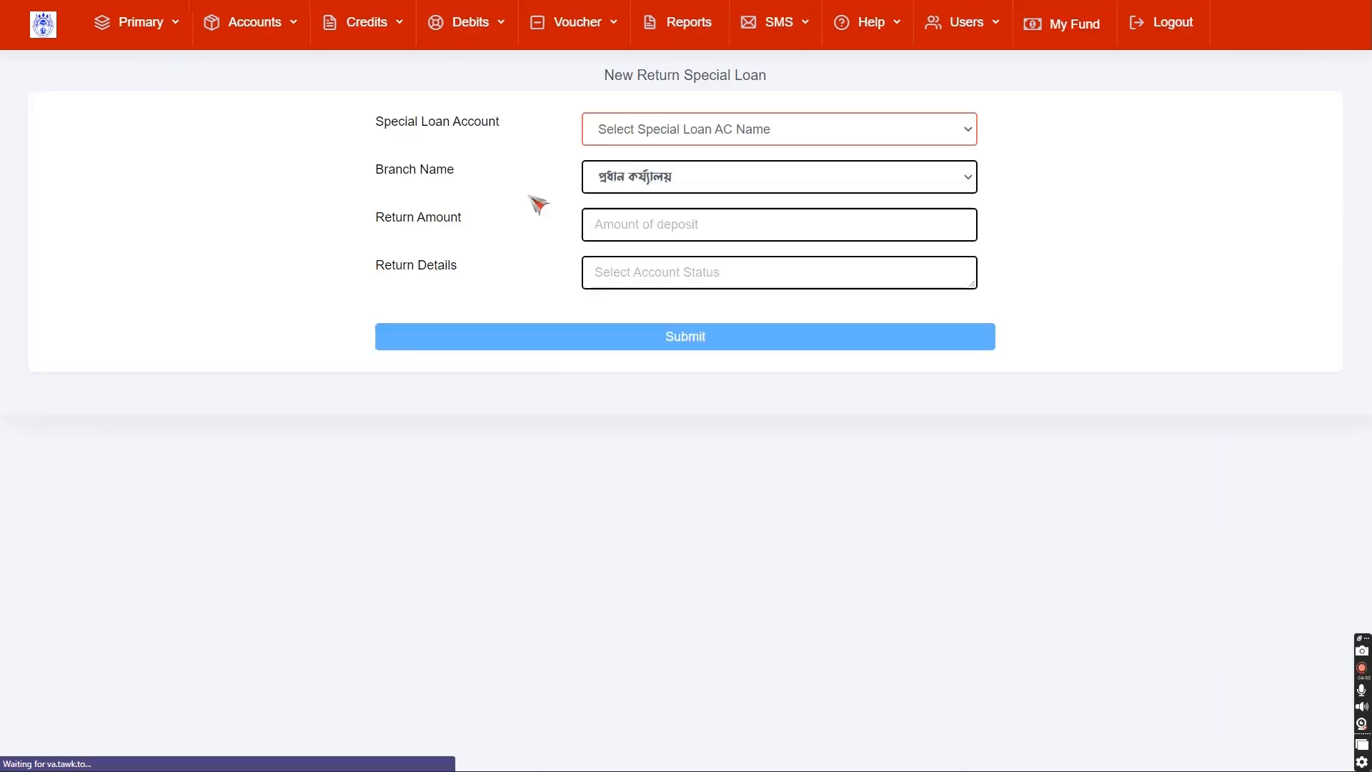
# - Go back, then open the special loan return form from the Voucher submenu
pyautogui.hotkey('alt', 'Left')
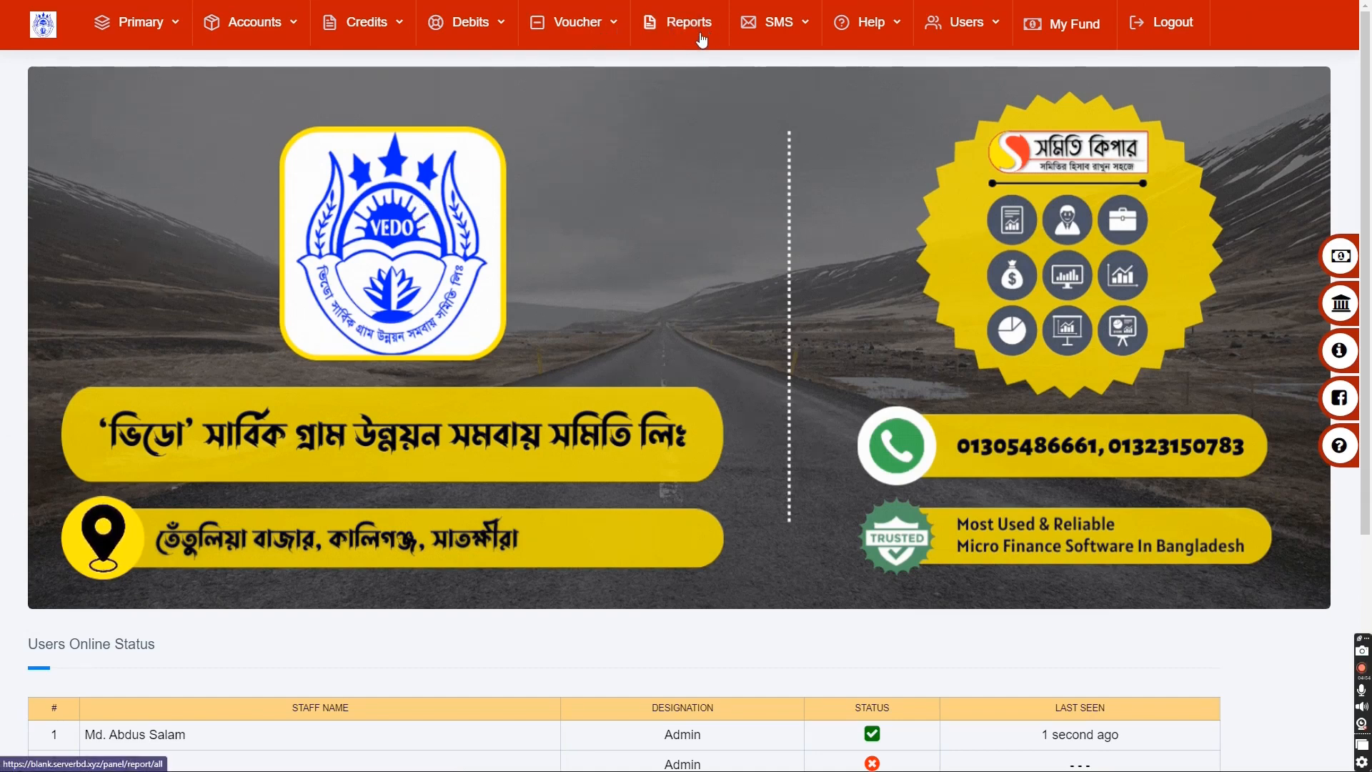
pyautogui.click(583, 23)
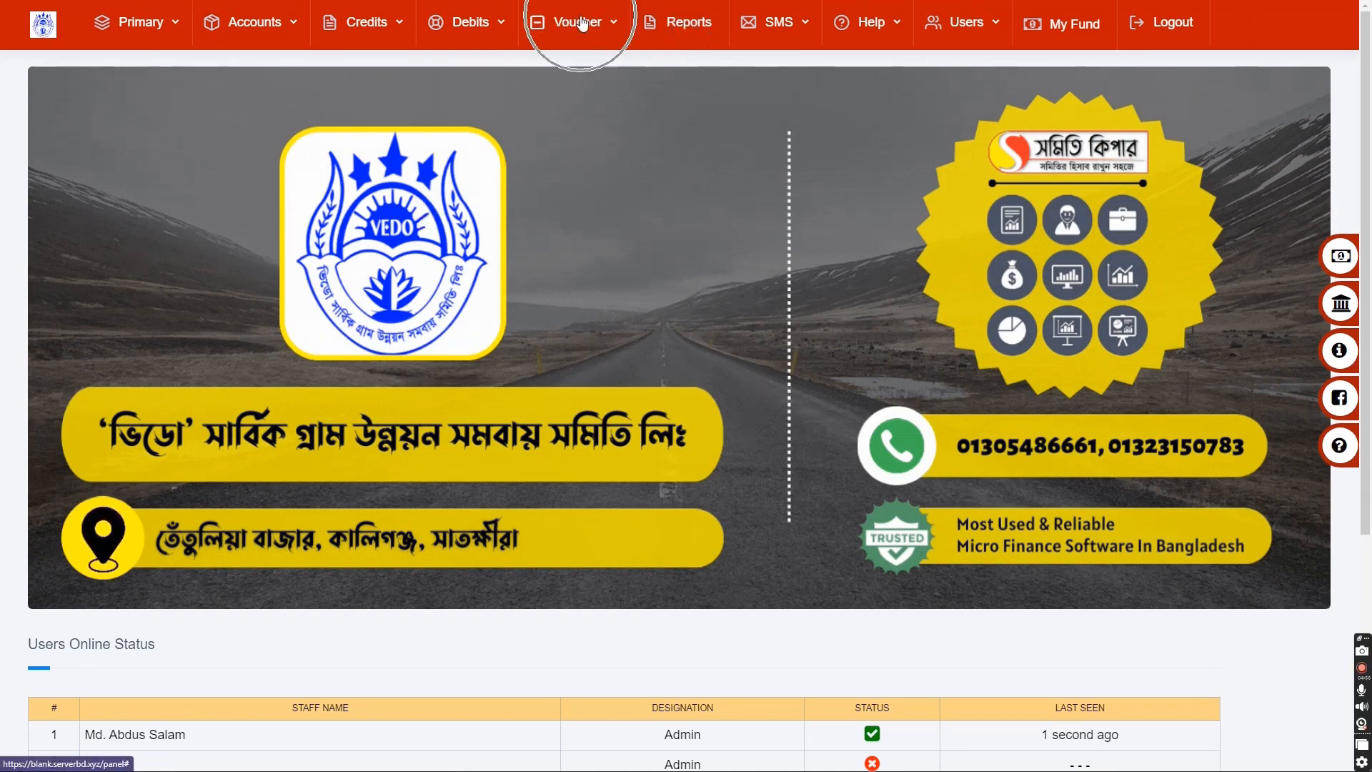
pyautogui.click(585, 26)
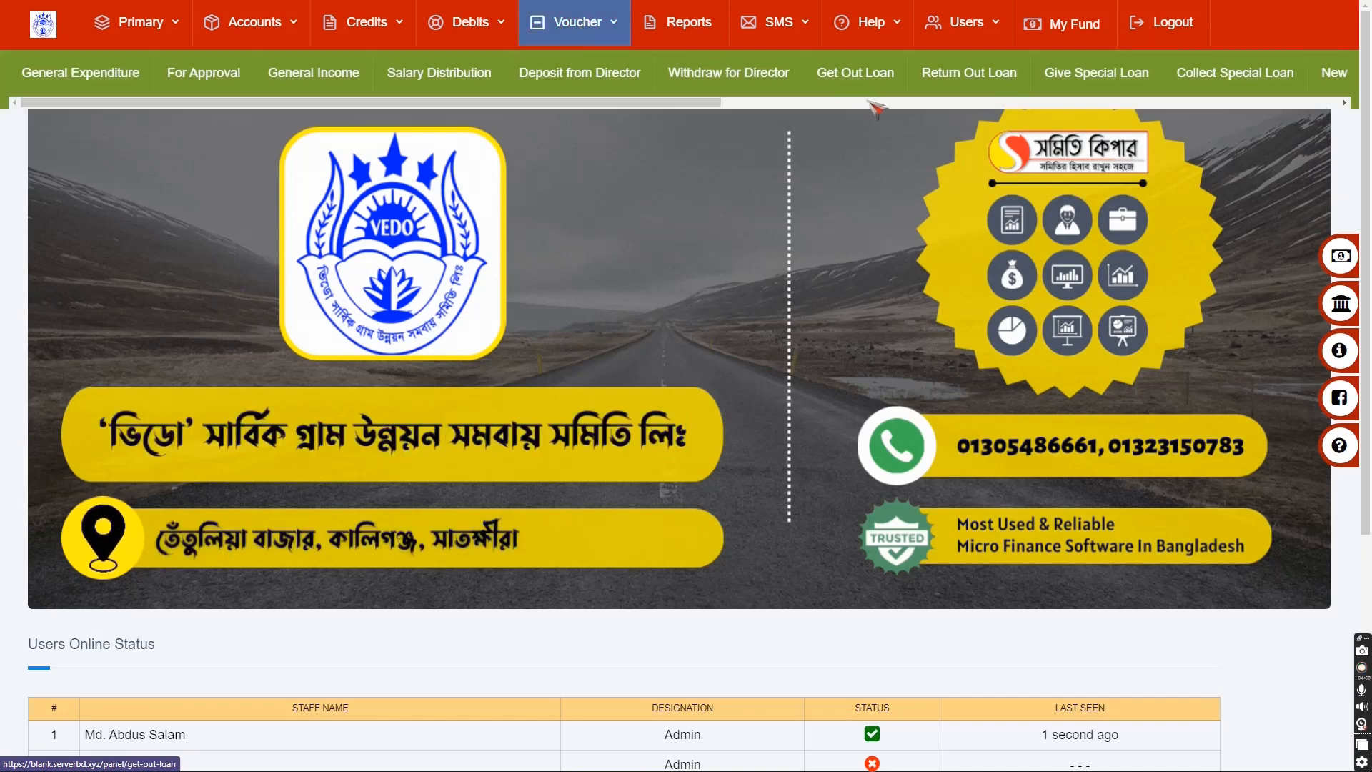
pyautogui.click(1104, 76)
pyautogui.click(1104, 75)
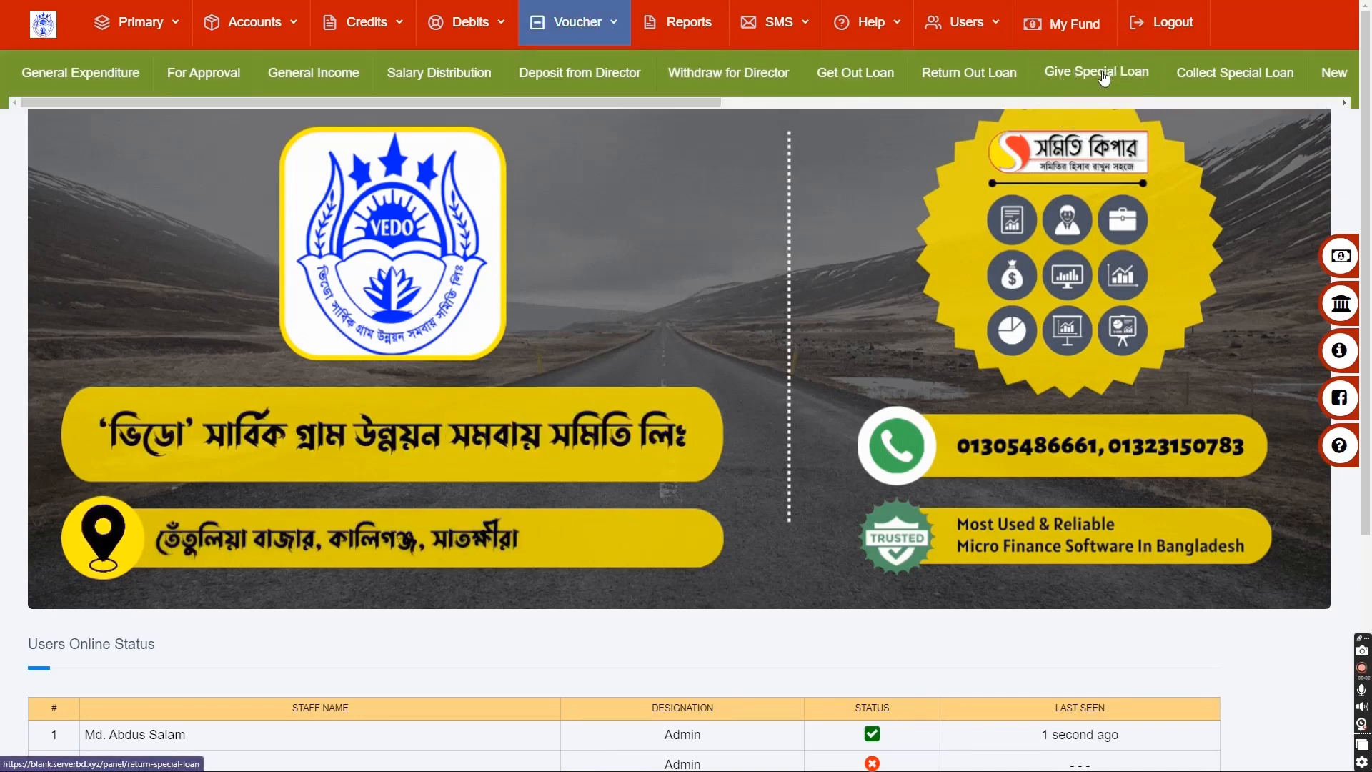
pyautogui.click(1104, 76)
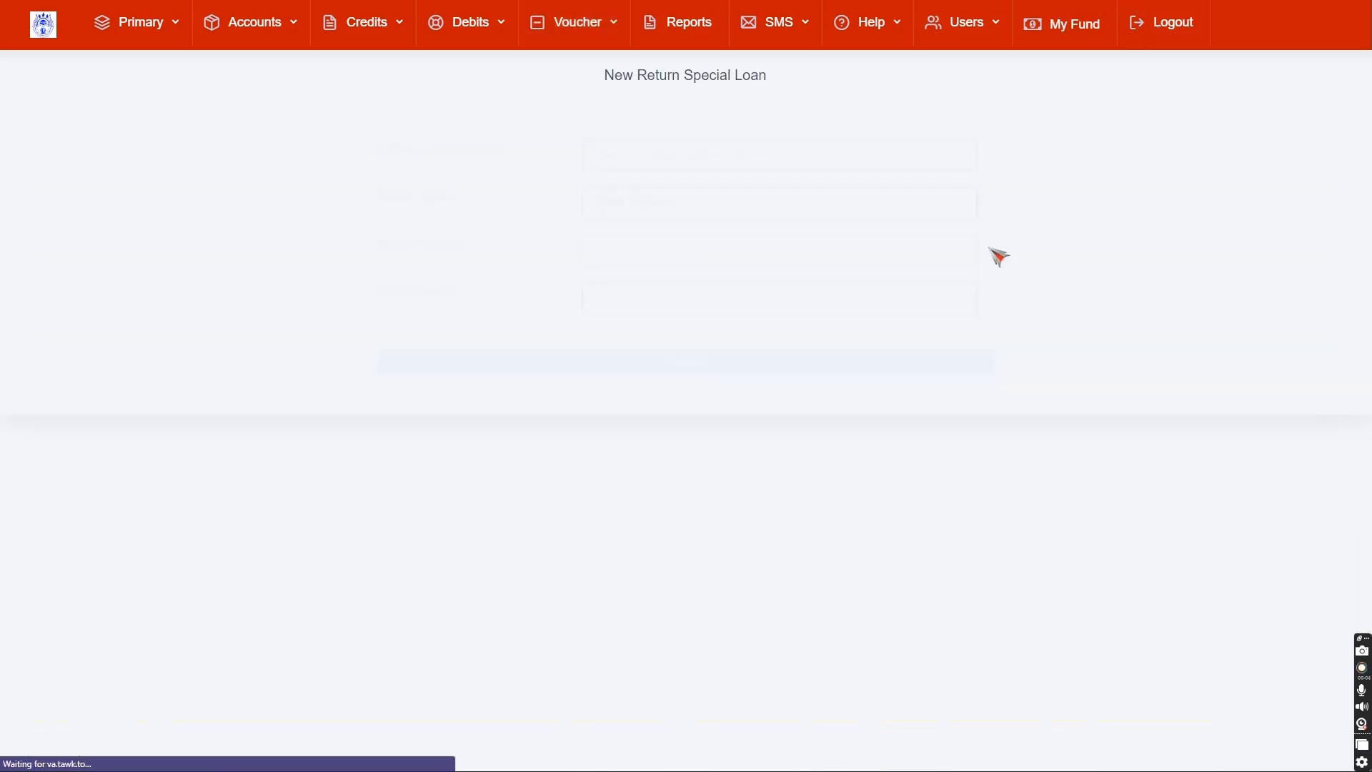
# - Select the head office special loan account and enter 50000 as the return amount
pyautogui.click(761, 136)
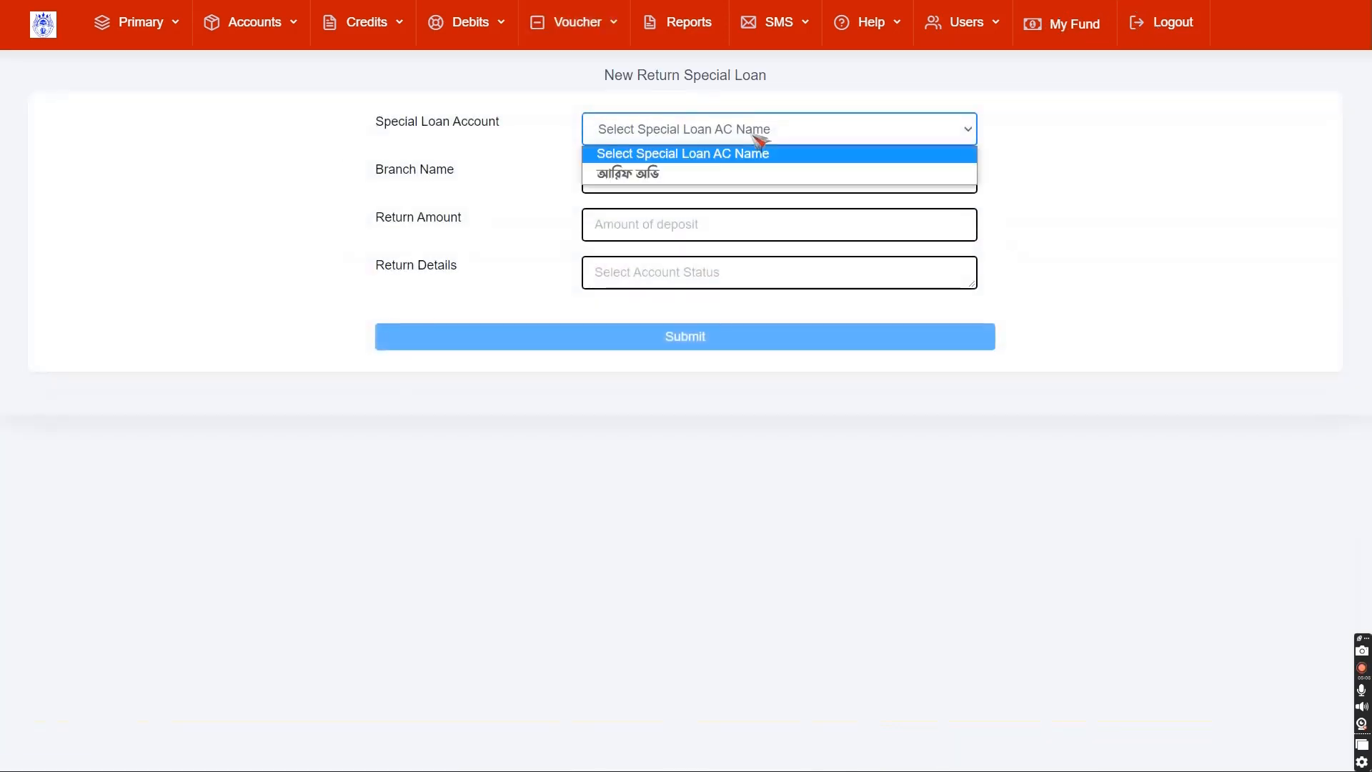
pyautogui.click(687, 176)
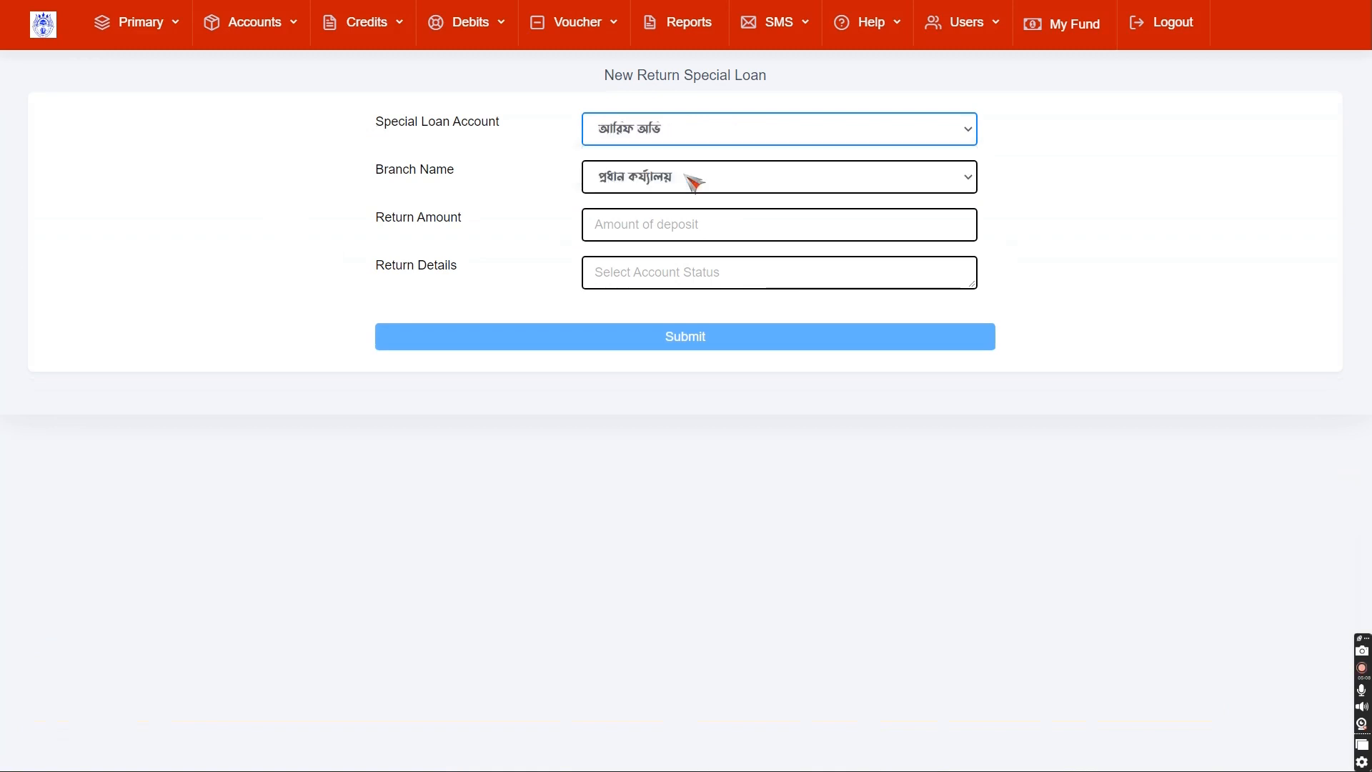
pyautogui.click(629, 229)
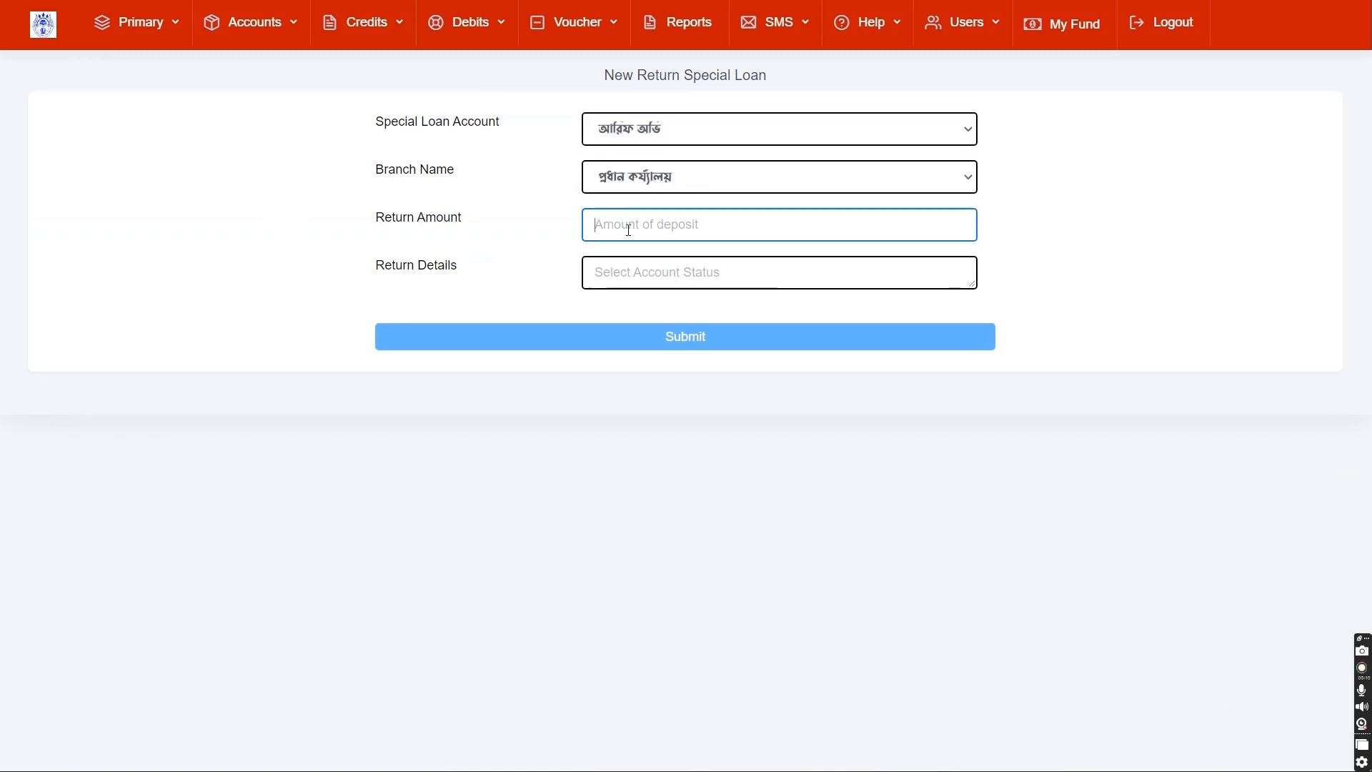
pyautogui.write('50000')
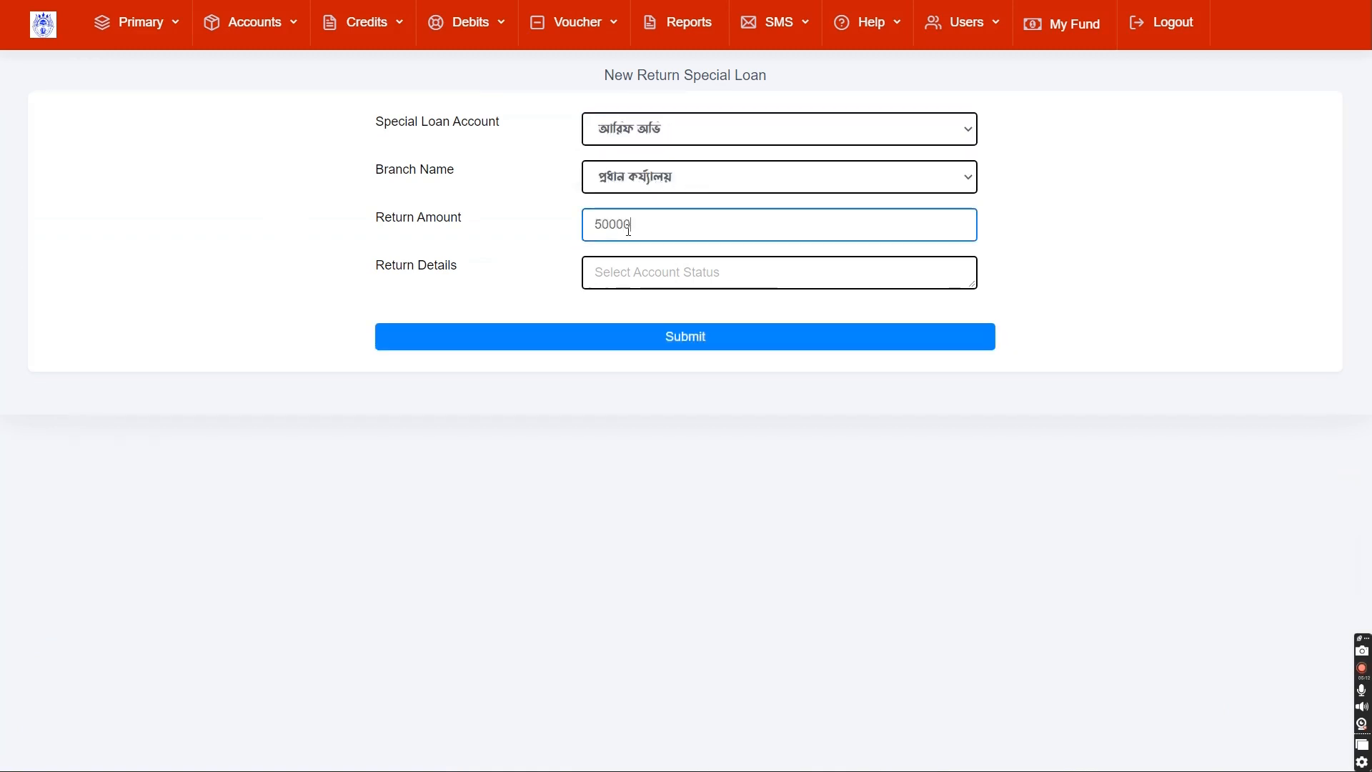
# - Enter the details 'এক সপ্তাহের জন্য হাওলাত গ্রহণ' and submit the voucher
pyautogui.click(616, 269)
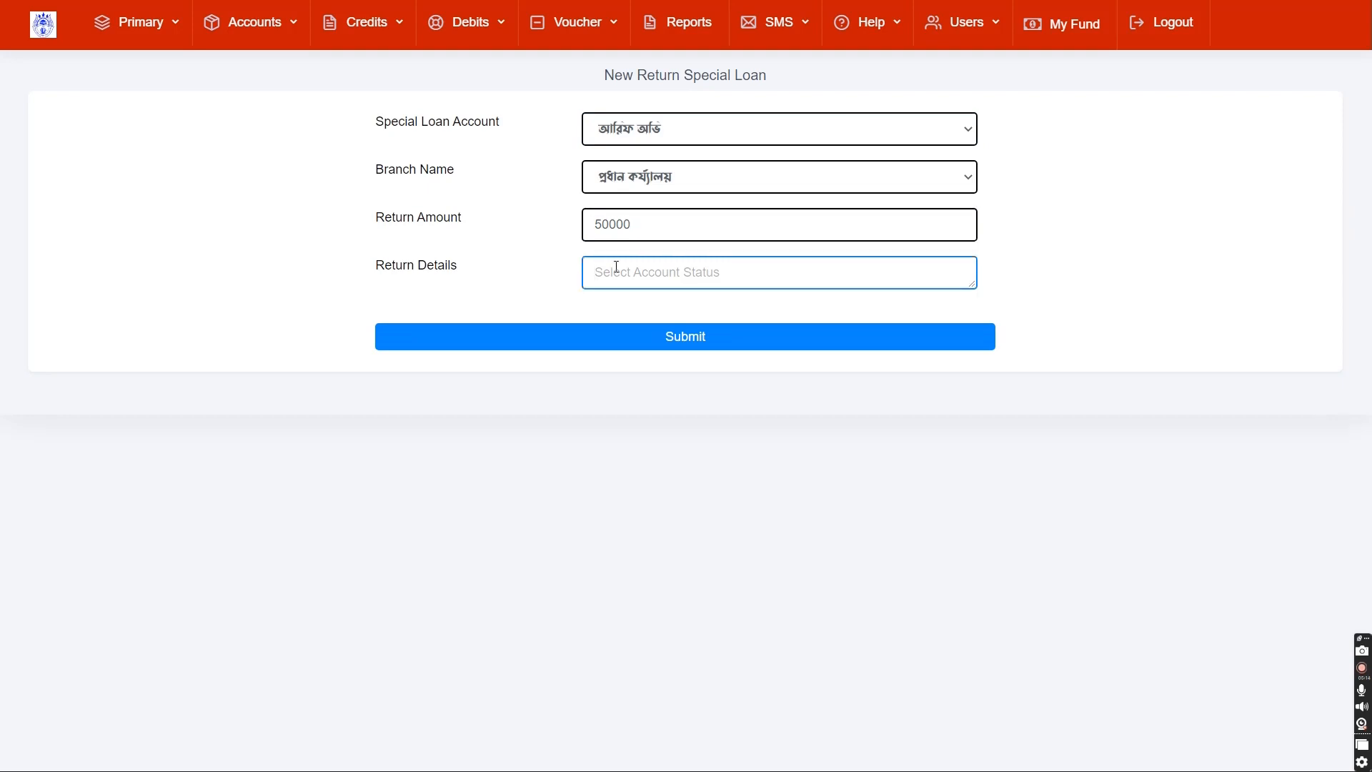
pyautogui.write('আ')
pyautogui.press('BackSpace')
pyautogui.write('এক সপ্তাহের জন্য')
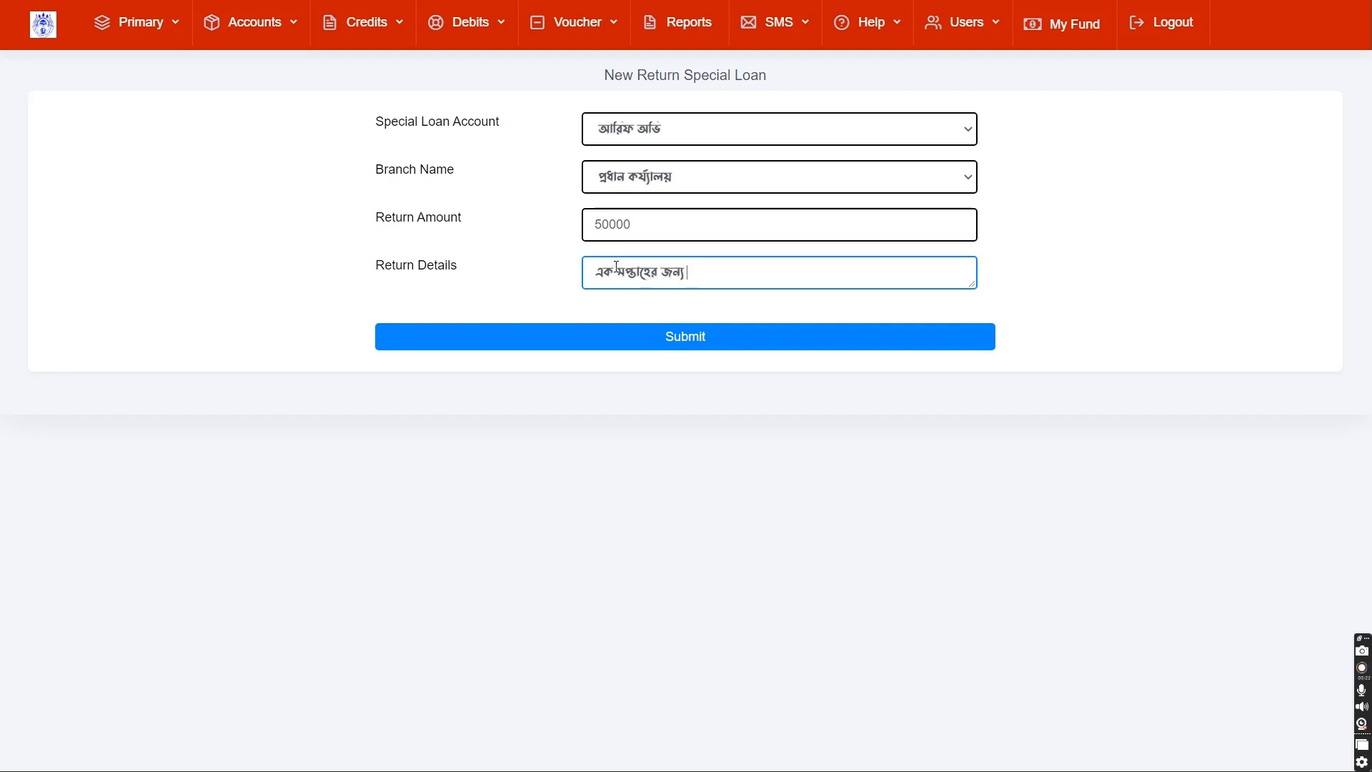
pyautogui.write(' হাওলাত গ্রহণ')
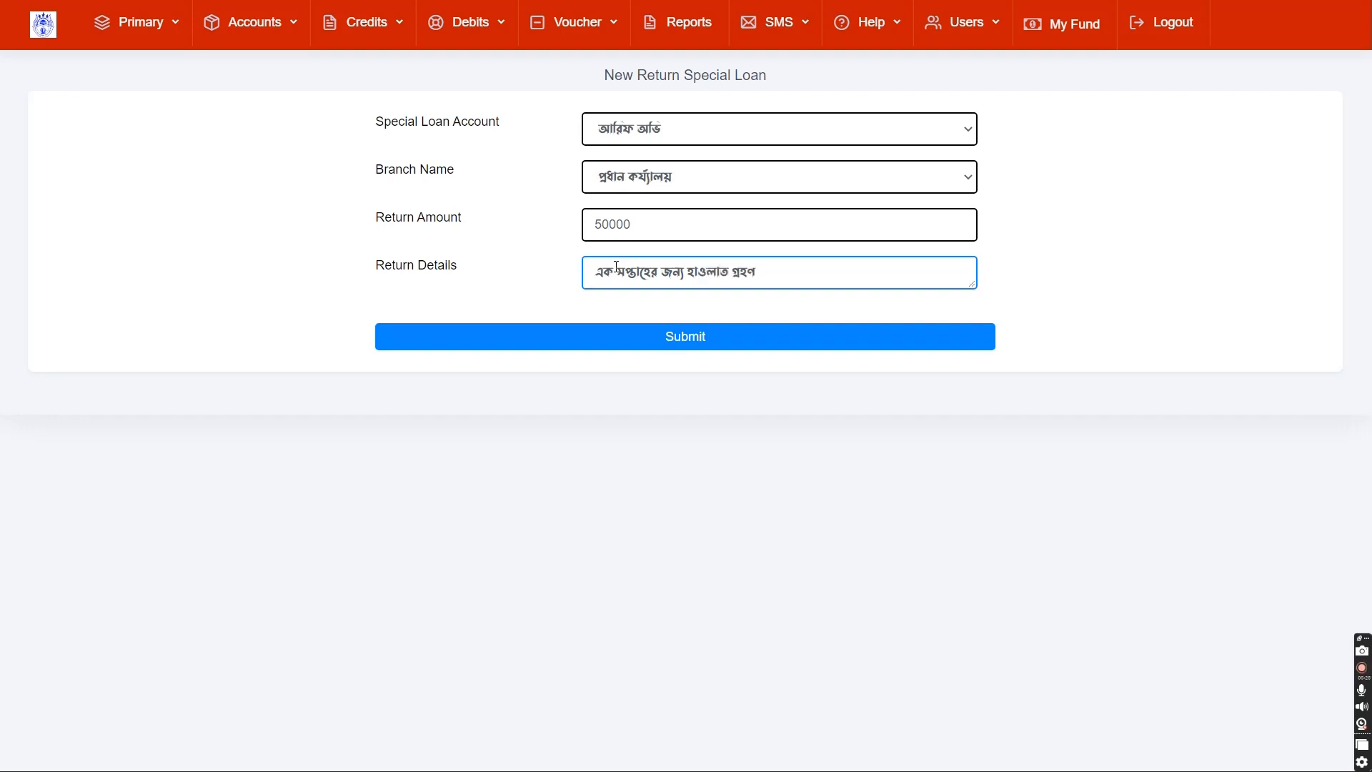
pyautogui.rightClick(616, 265)
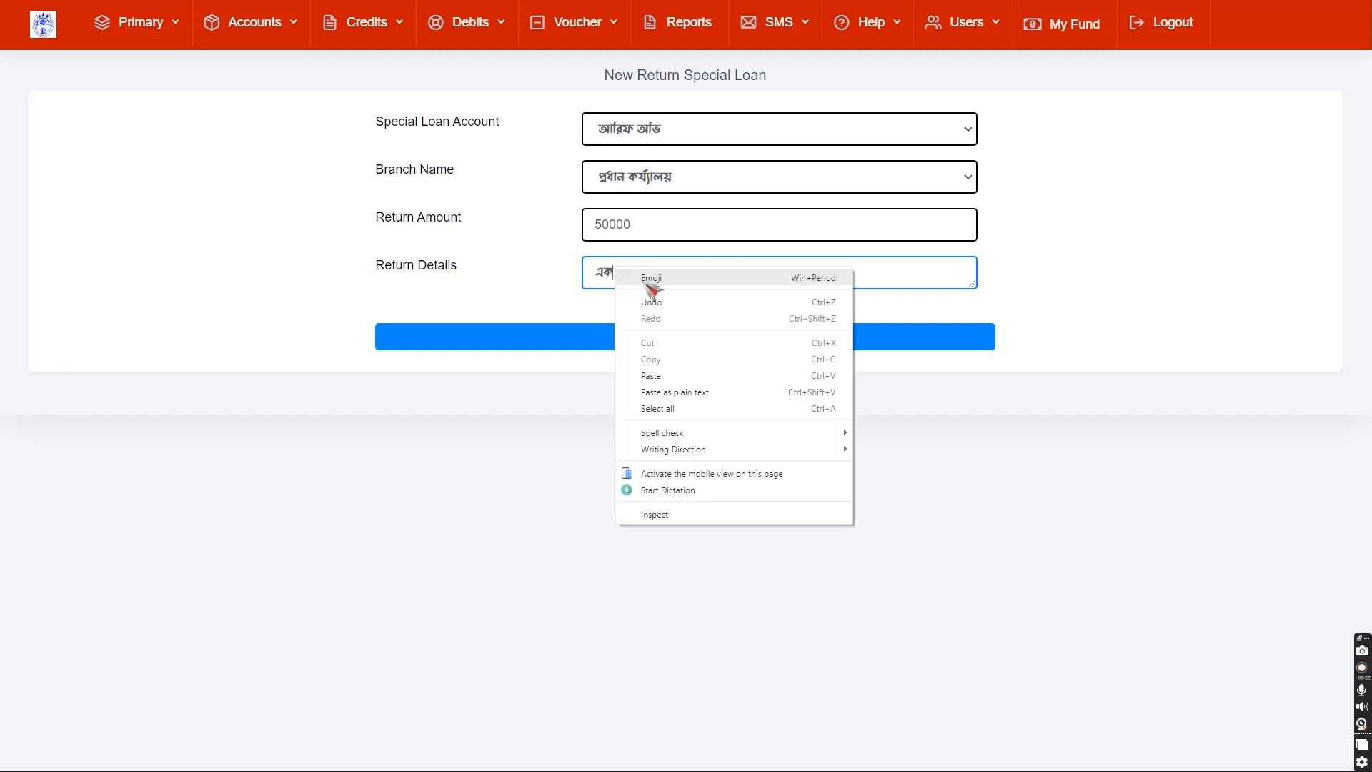
pyautogui.click(521, 288)
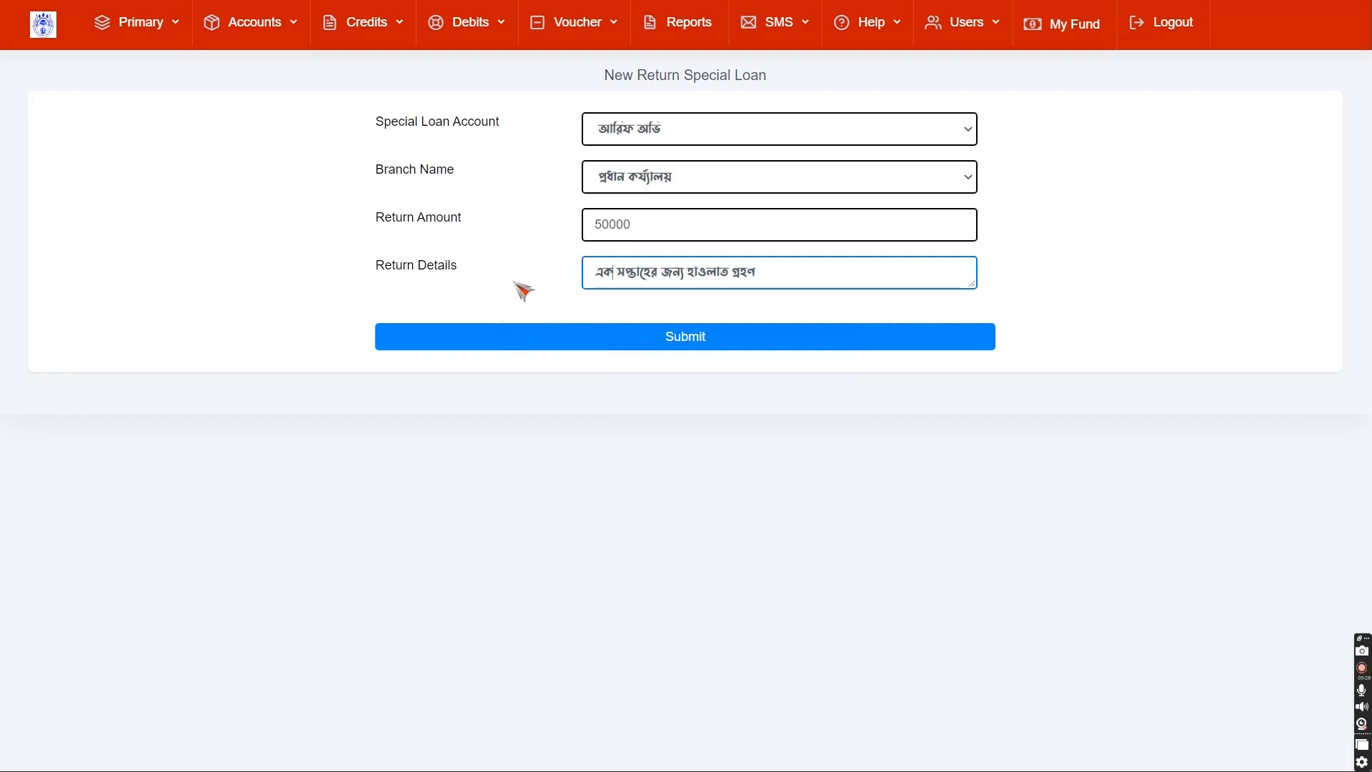
pyautogui.click(698, 347)
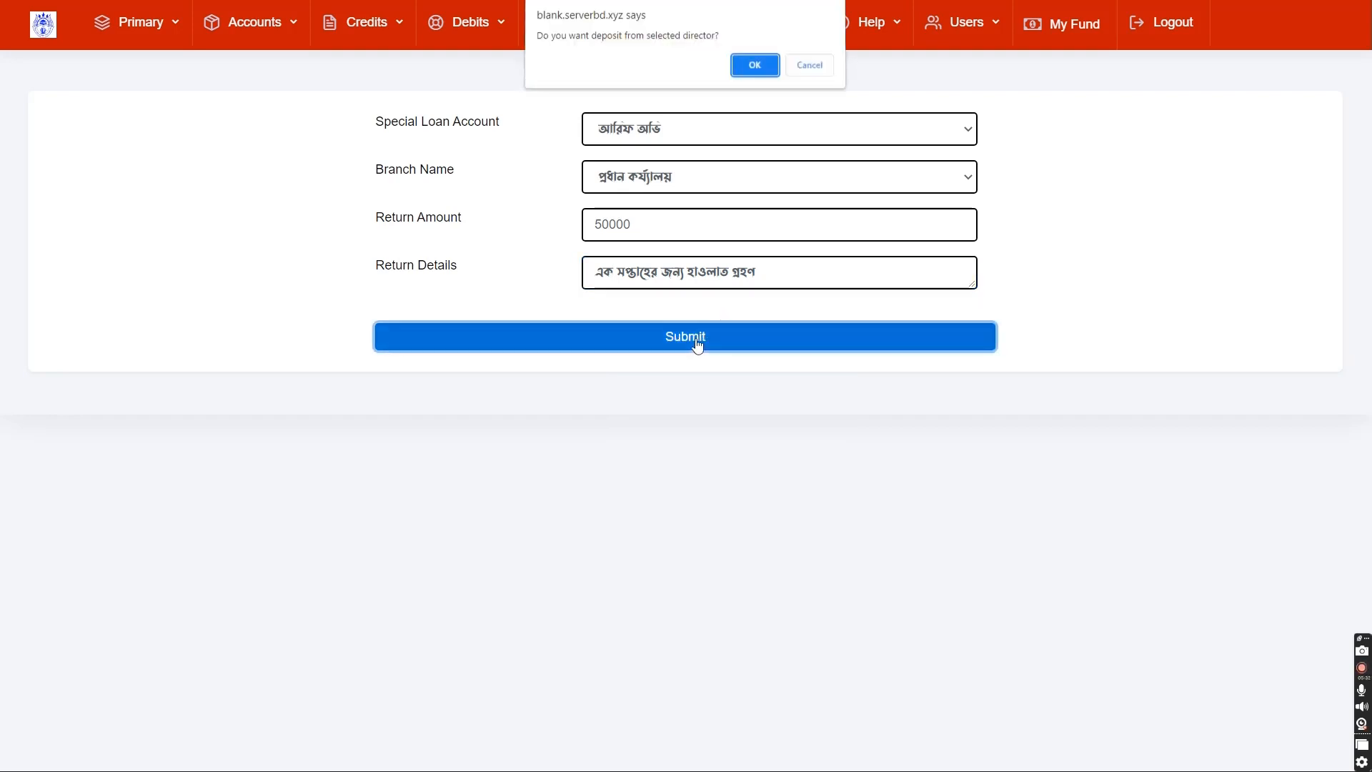
# - Confirm saving the 50000 special loan, then open Collect Special Loan from the Voucher submenu
pyautogui.click(748, 68)
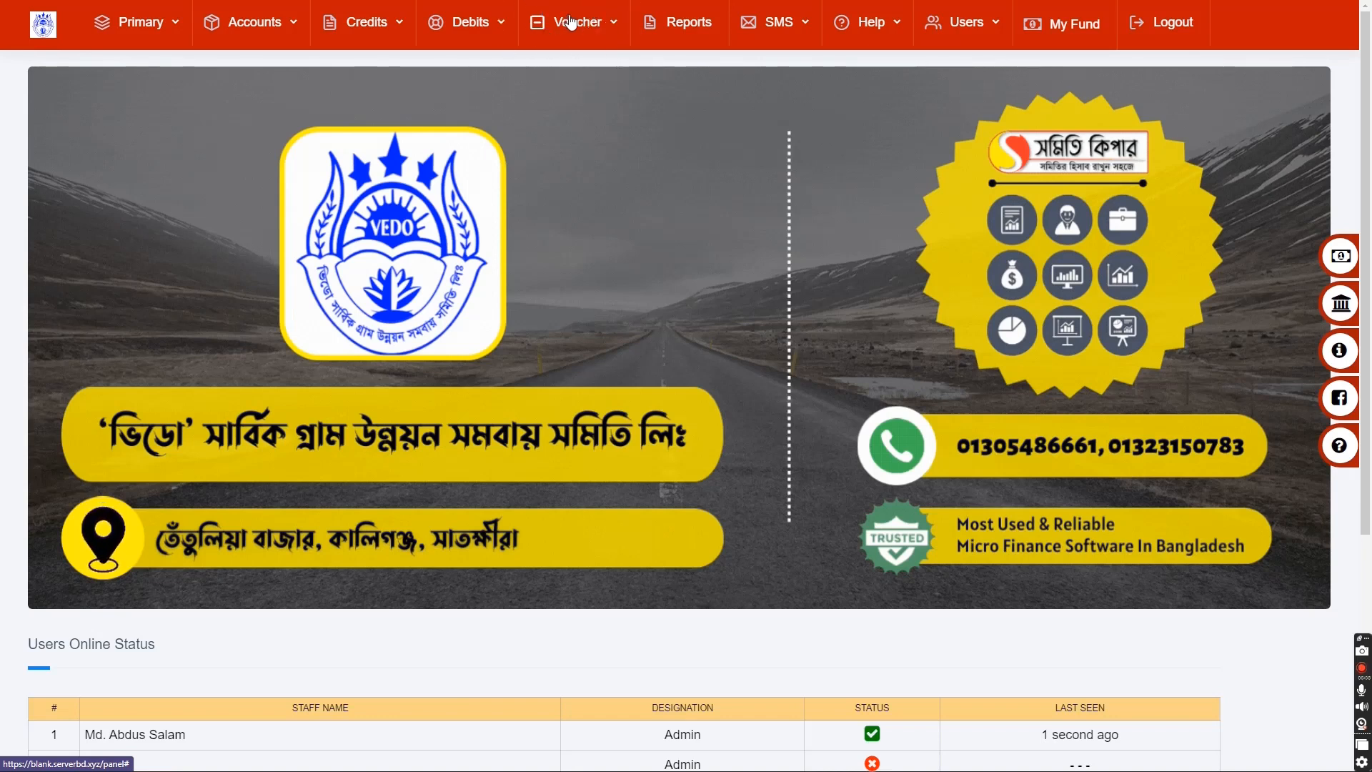
pyautogui.click(561, 30)
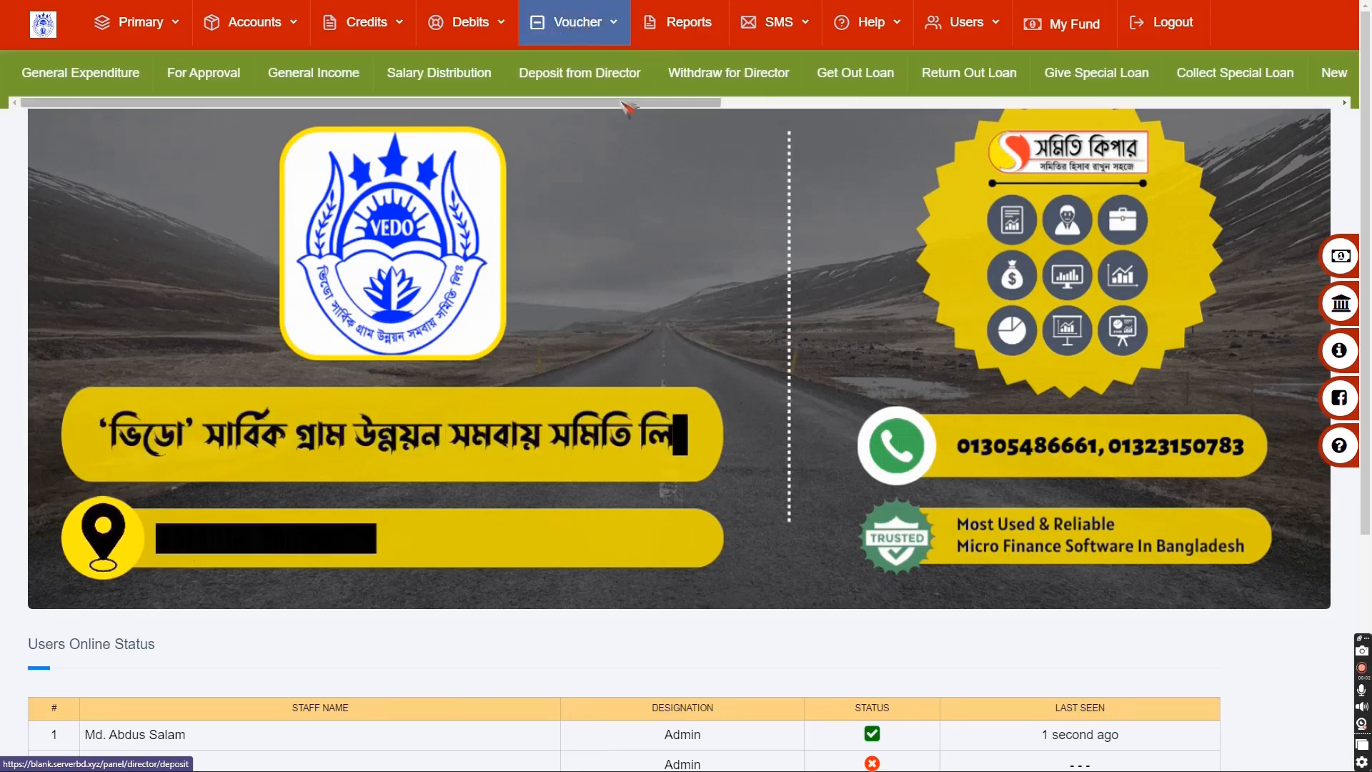
pyautogui.moveTo(708, 104); pyautogui.dragTo(1110, 81)
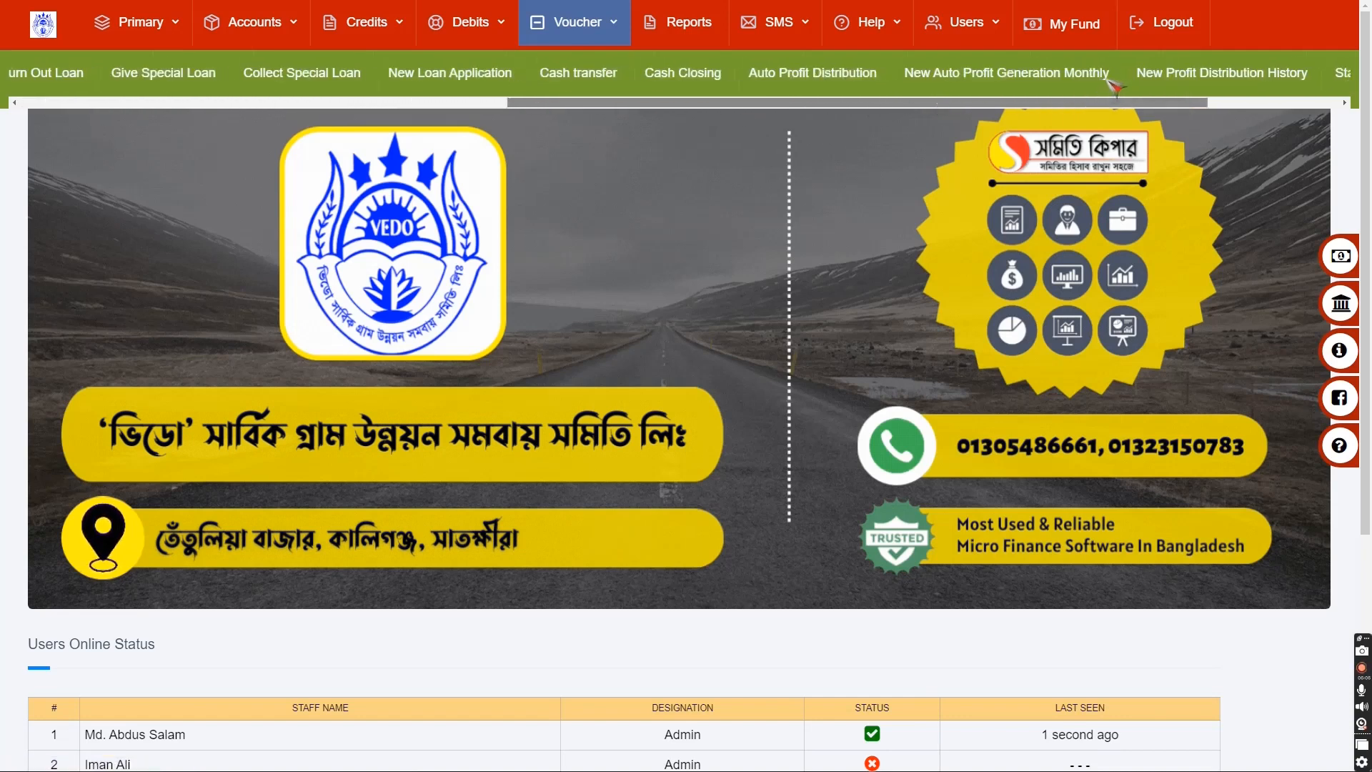
pyautogui.hscroll(-2, 1111, 84)
pyautogui.click(397, 80)
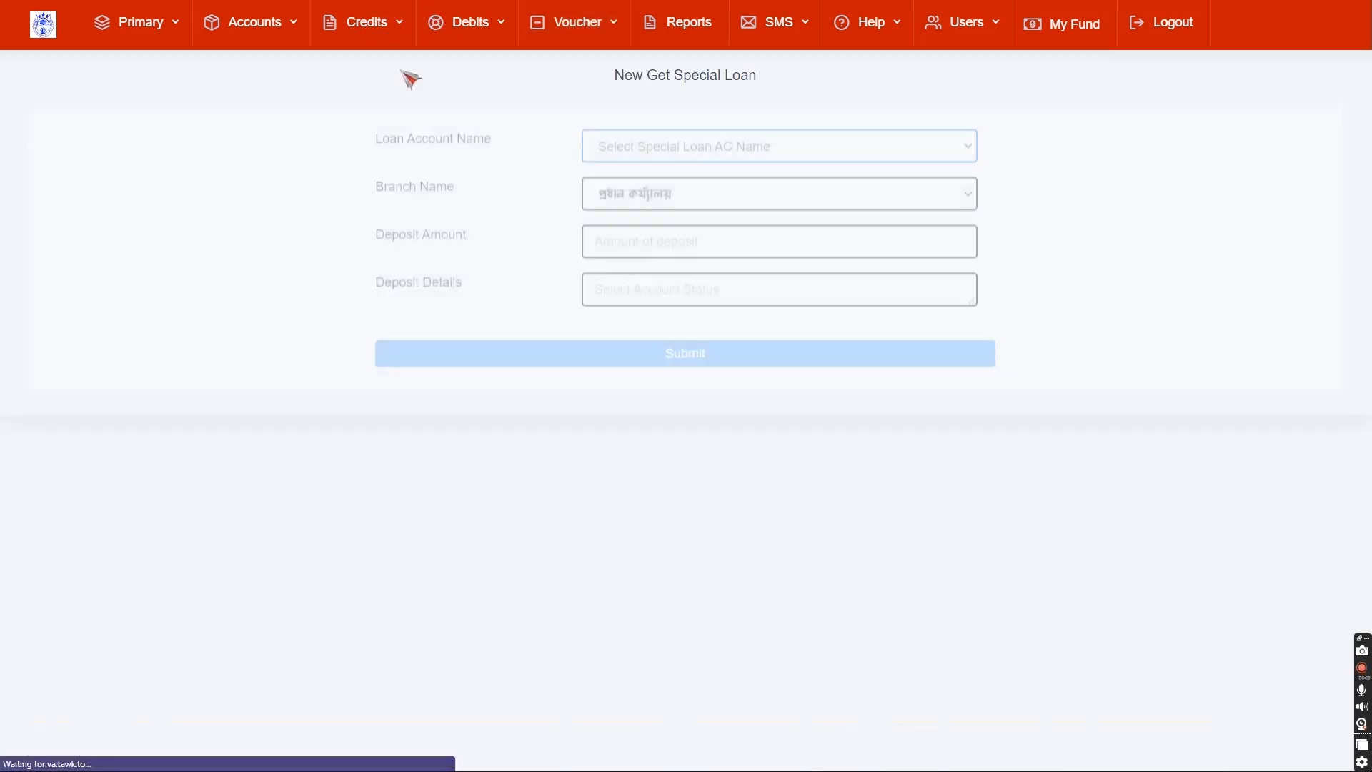
# - Choose the special loan account, keep the head office branch, and enter 50000 as deposit amount
pyautogui.click(704, 136)
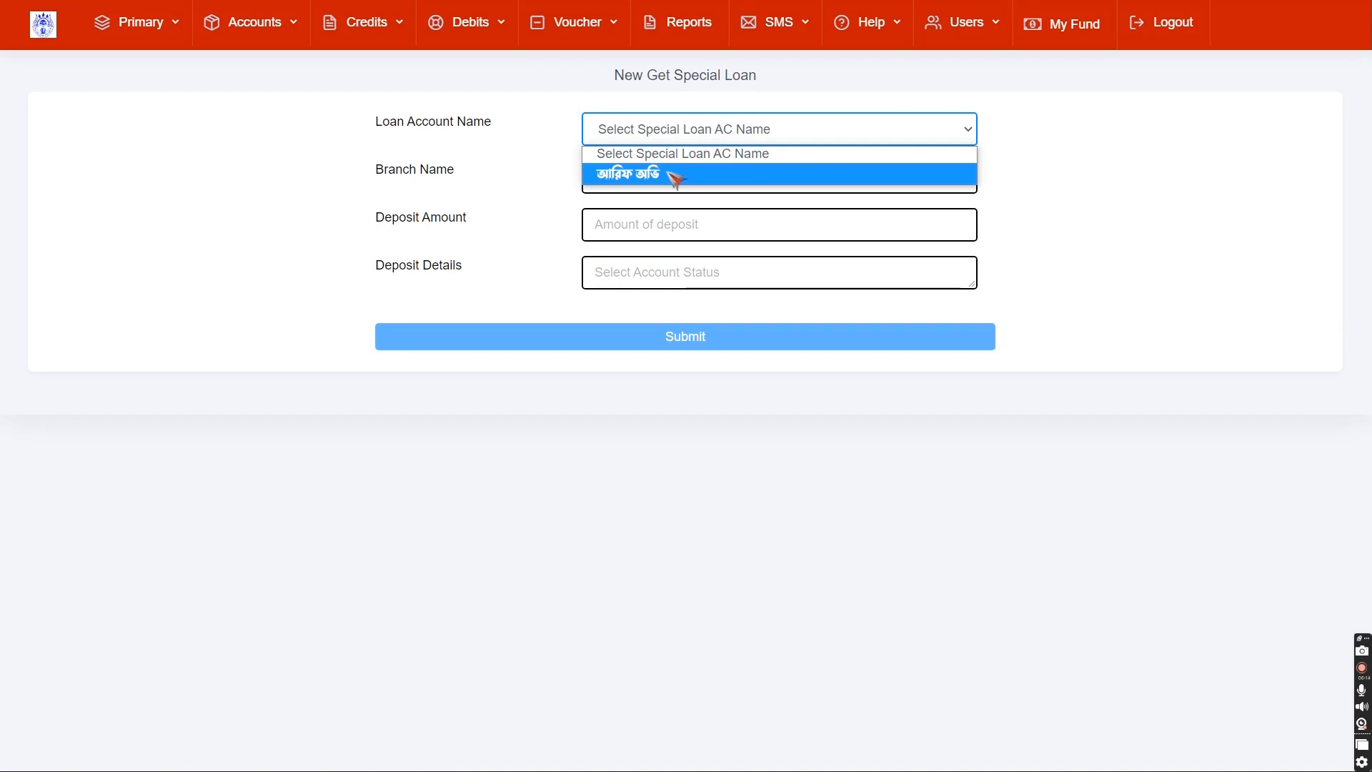
pyautogui.click(668, 174)
pyautogui.click(666, 180)
pyautogui.click(658, 179)
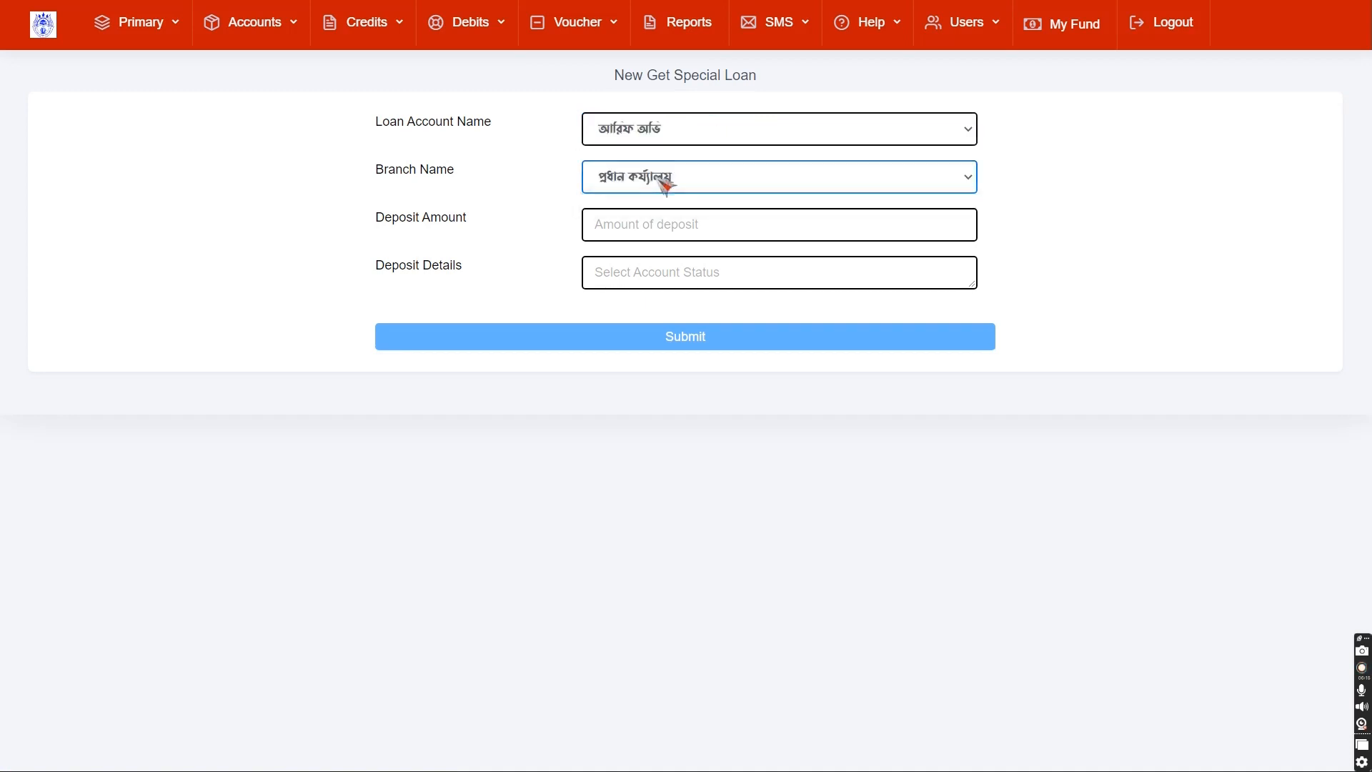
pyautogui.click(626, 231)
pyautogui.write('50000')
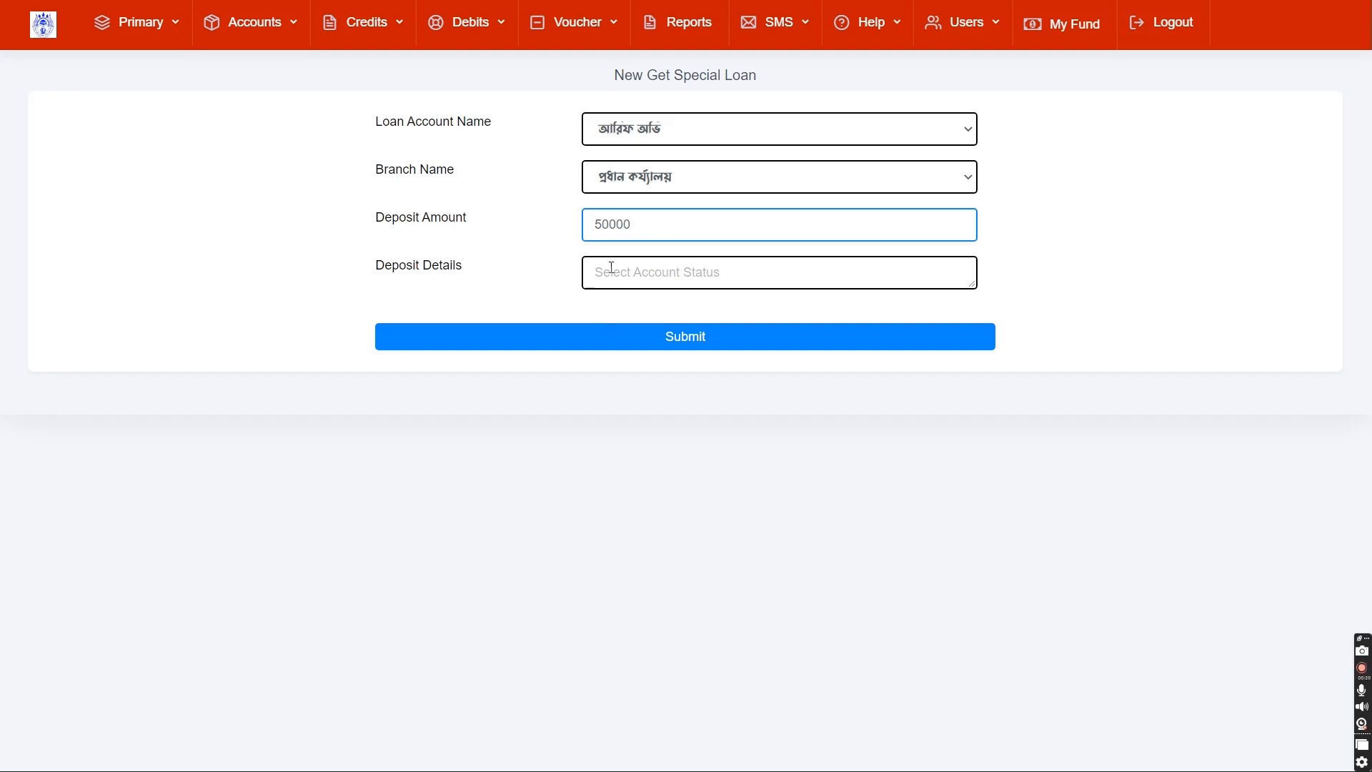
# - Add the details 'পরিশোধ', then submit and confirm the collection
pyautogui.click(611, 268)
pyautogui.write('প')
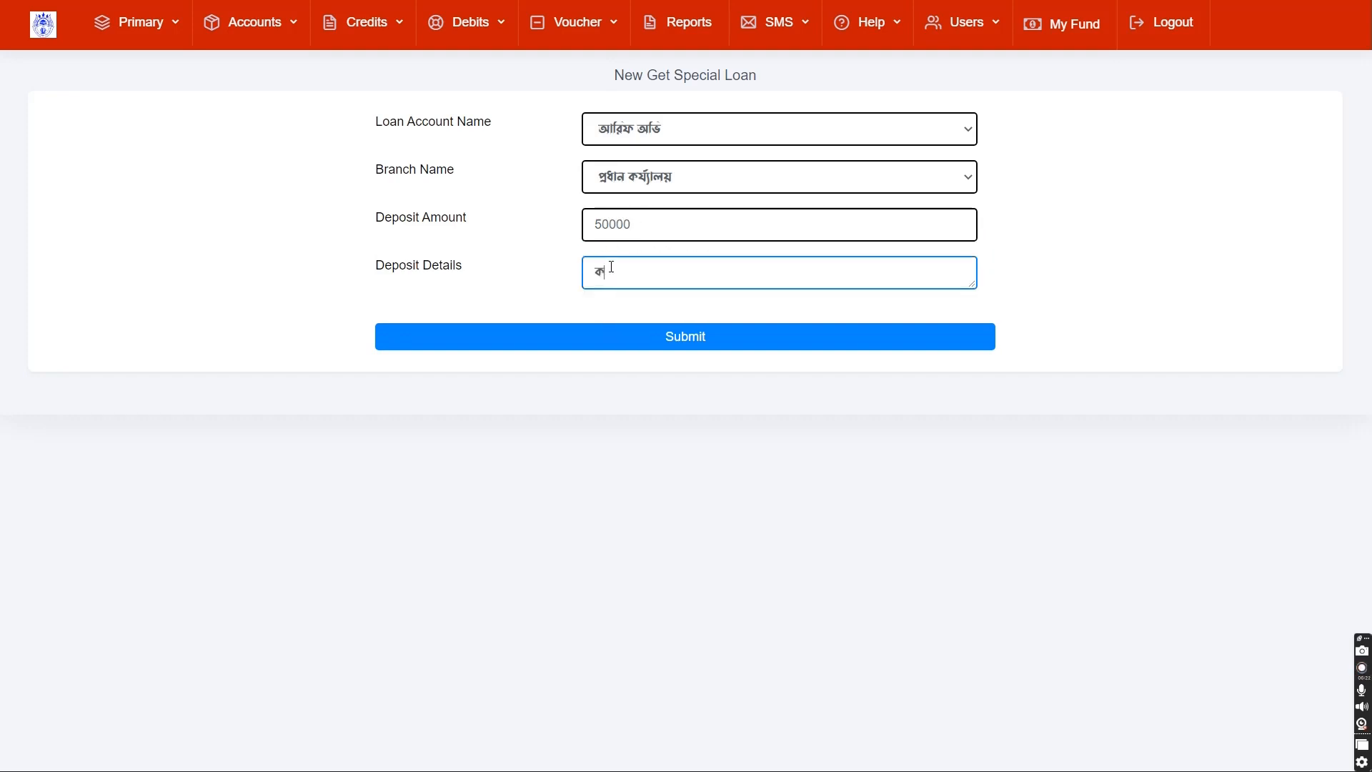
pyautogui.press('BackSpace')
pyautogui.write('পরিশোধ')
pyautogui.click(606, 337)
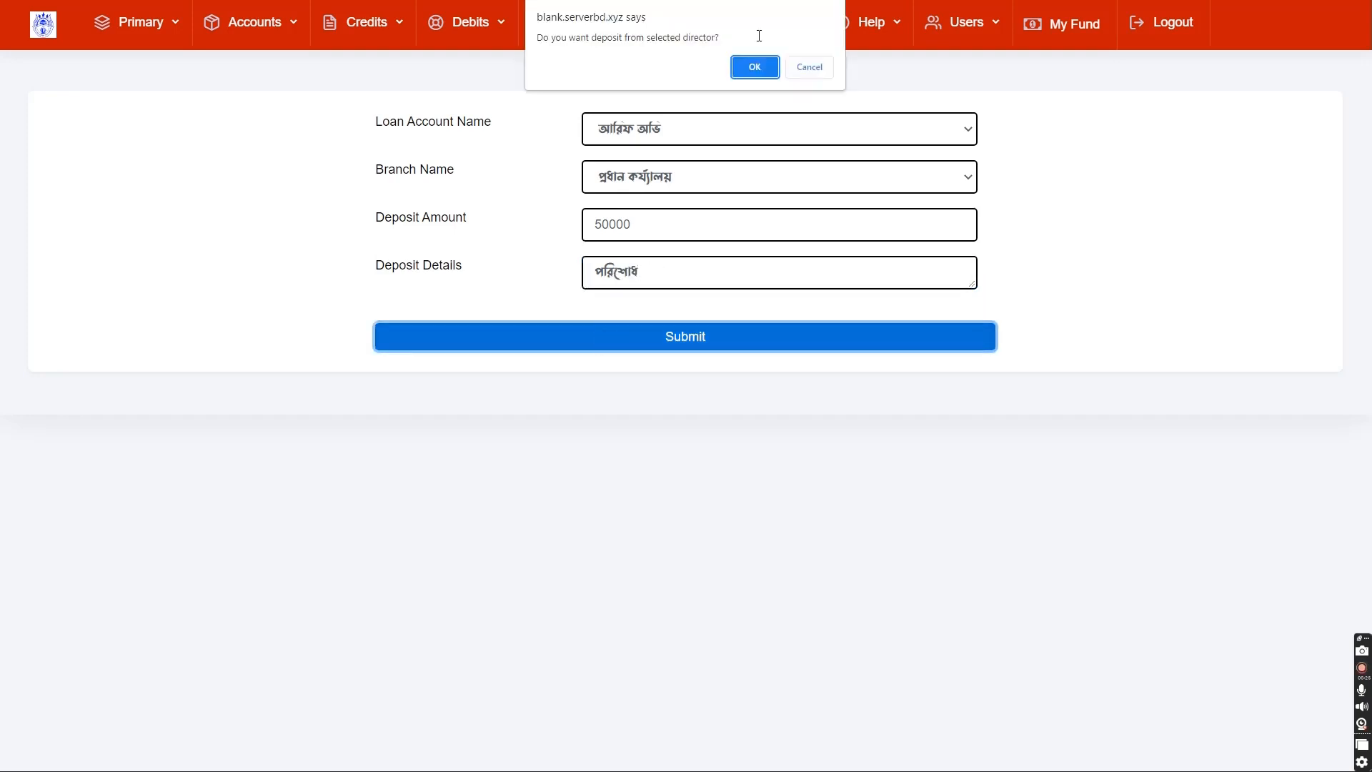
pyautogui.click(754, 68)
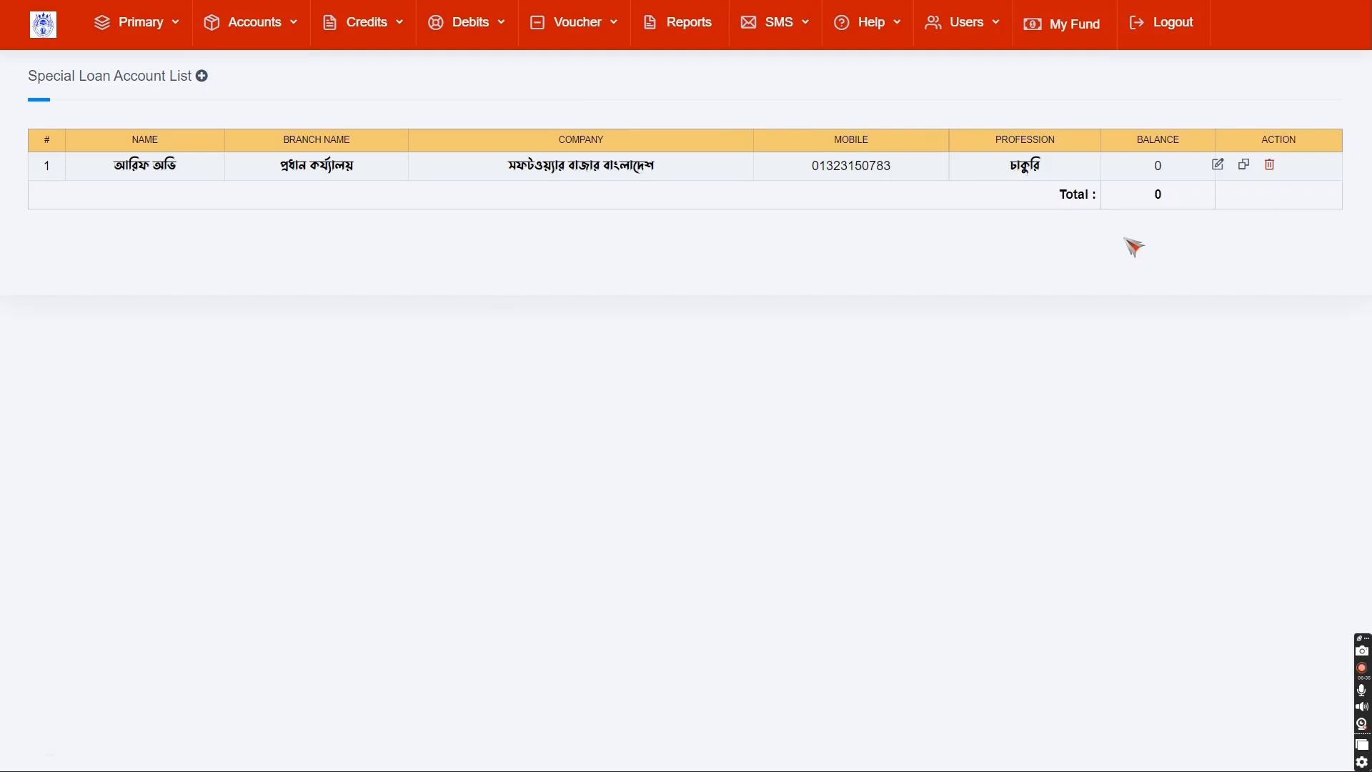
# - Return to the dashboard via the top-left logo and look over the users online status table
pyautogui.click(55, 25)
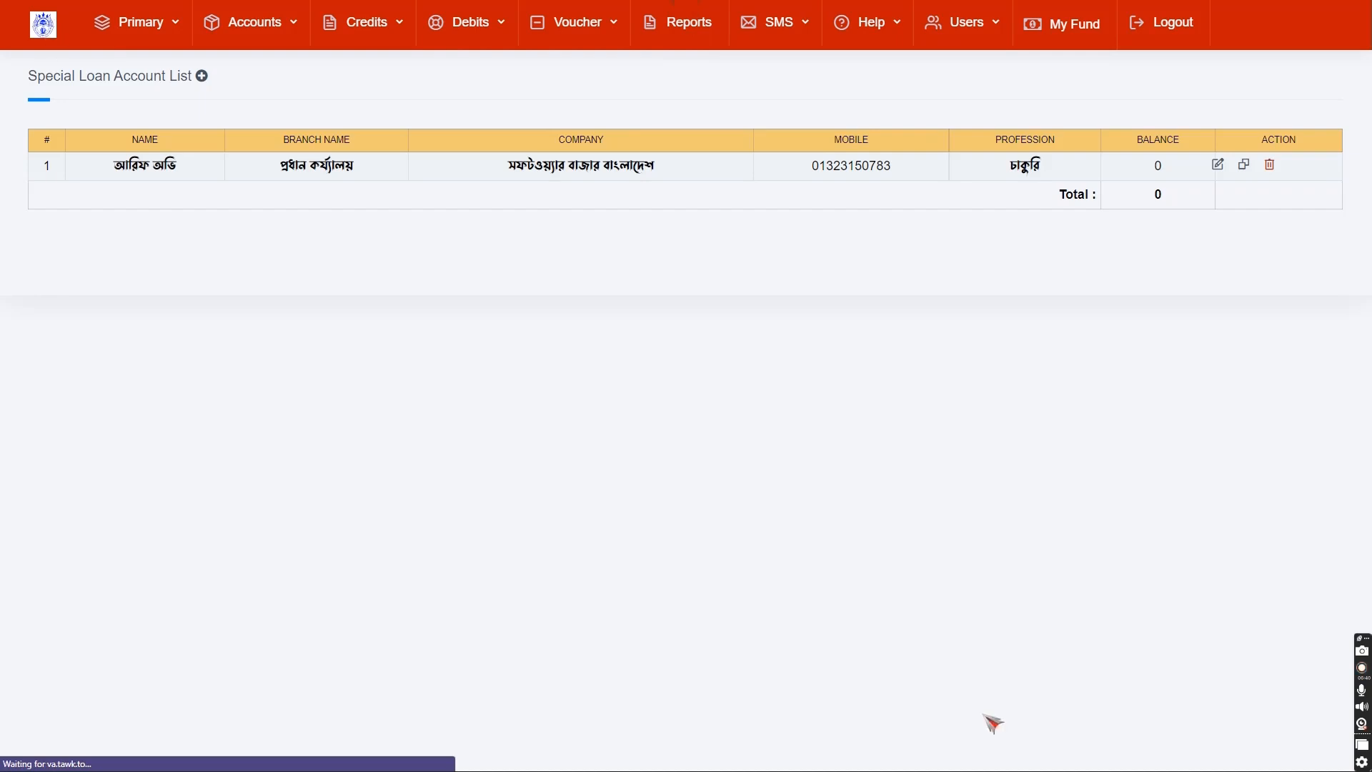
pyautogui.scroll(-5, 652, 481)
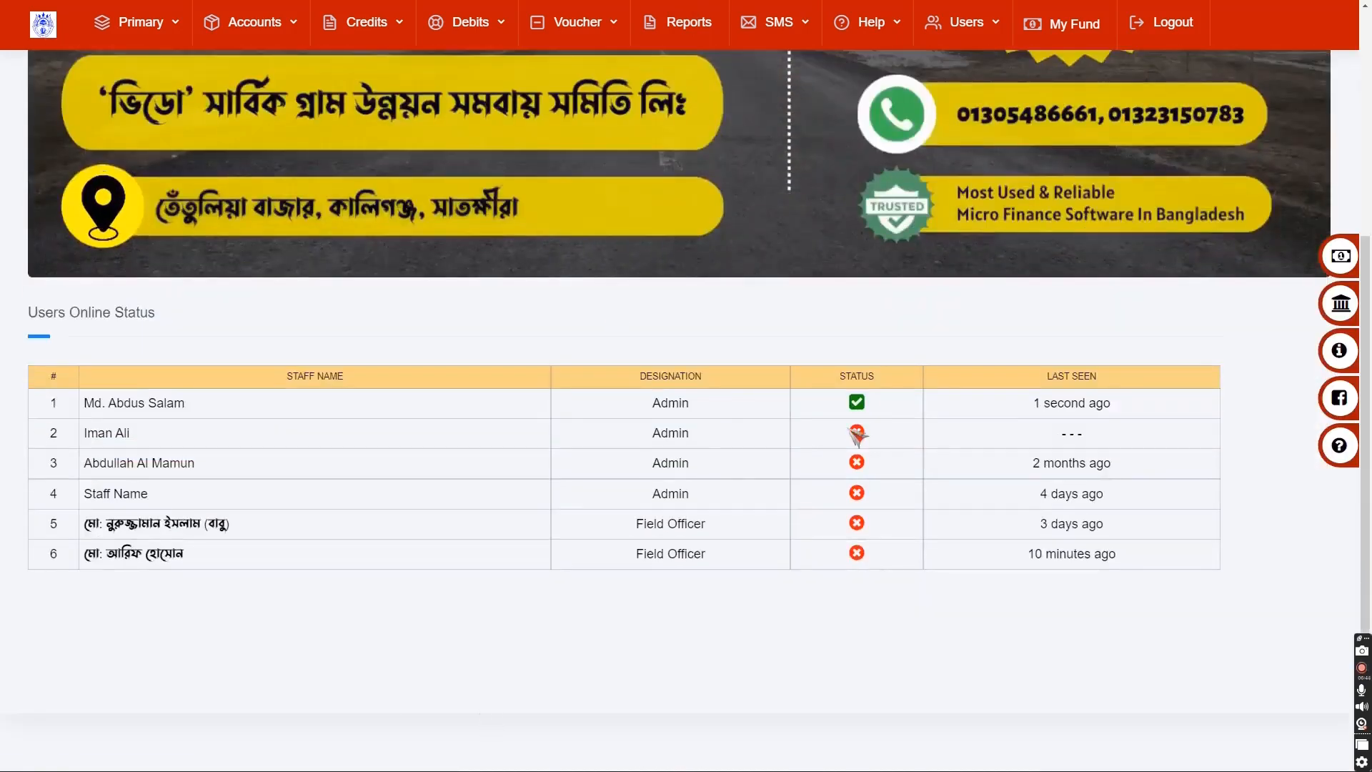
pyautogui.scroll(5, 611, 317)
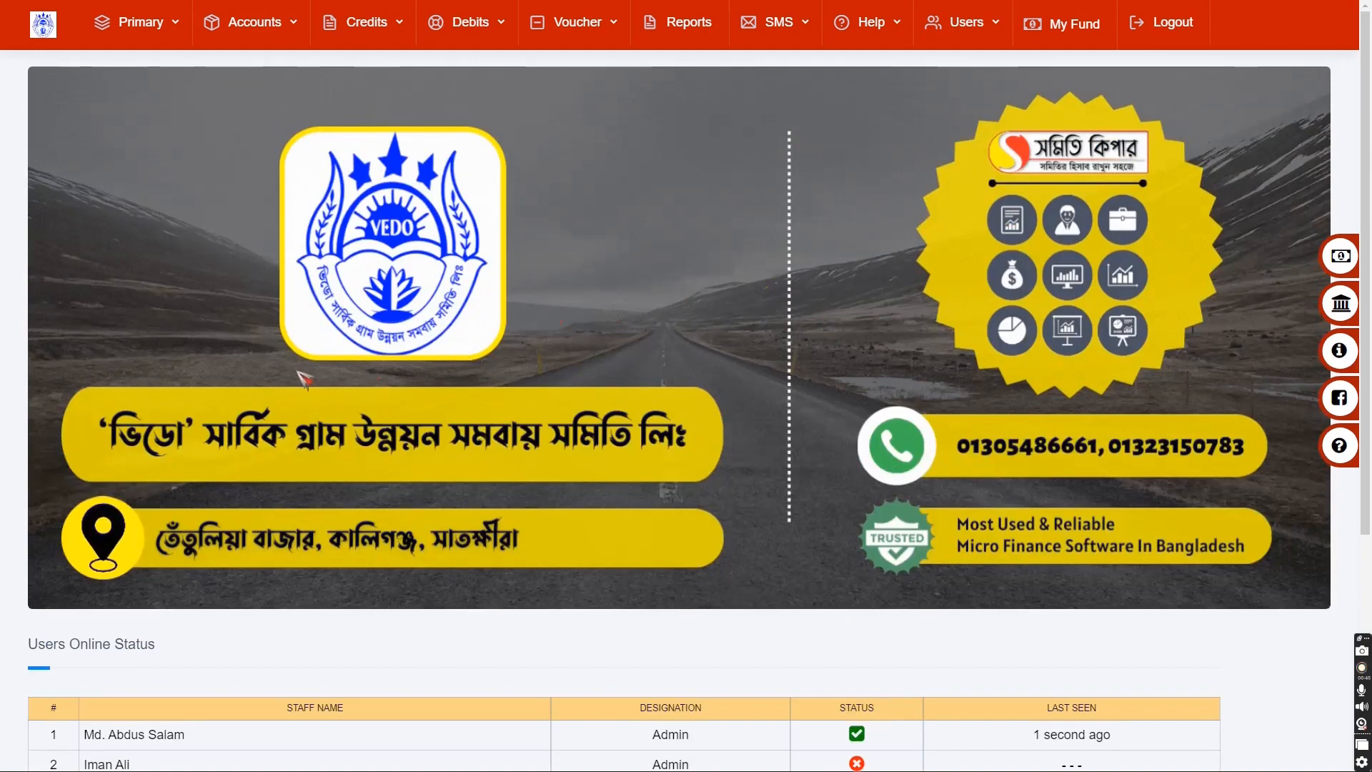